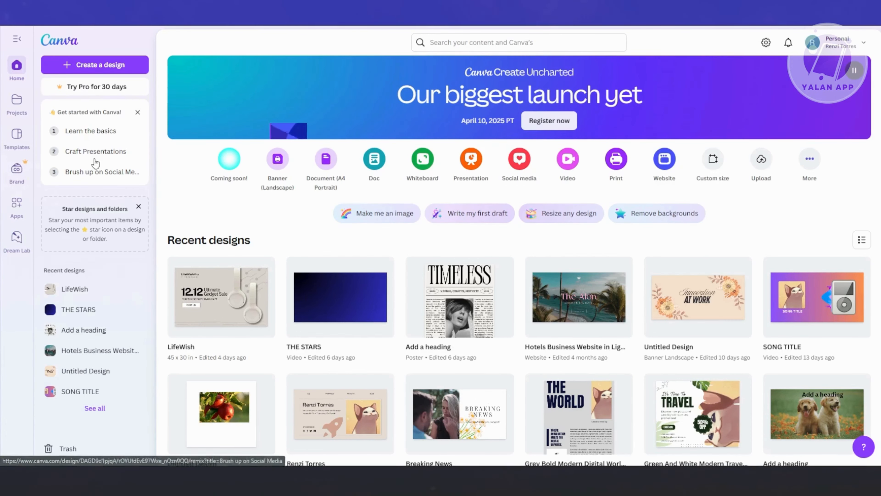
Search the new-design types for "restaurant menu" and create a blank Menu (11 x 17 in Portrait) design.
{"action": "left_click", "coordinate": [105, 71]}
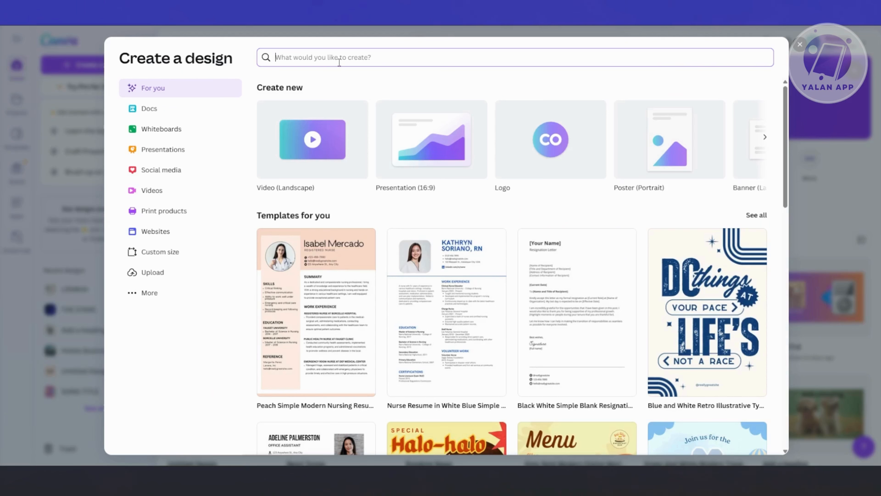
{"action": "type", "text": "restau"}
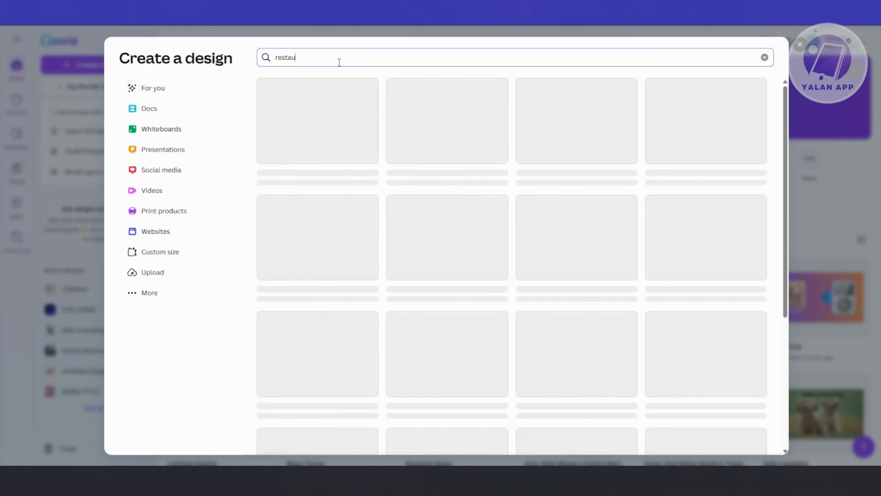
{"action": "type", "text": "rant"}
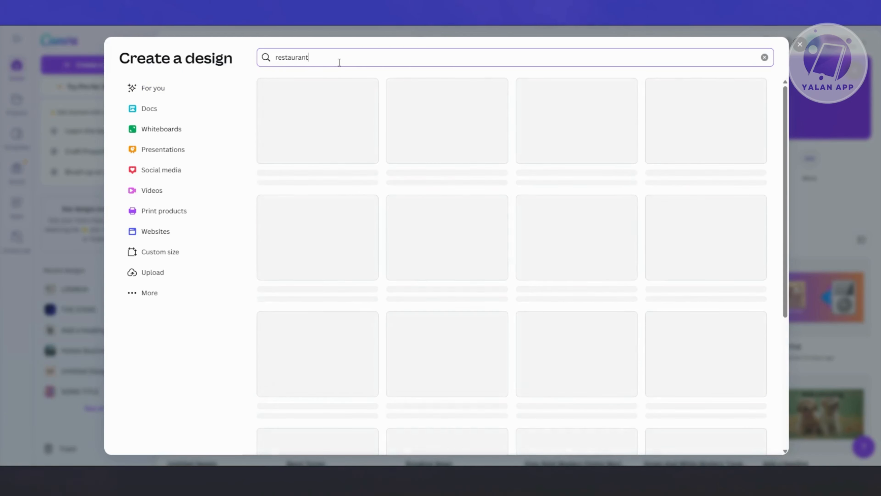
{"action": "type", "text": " menu"}
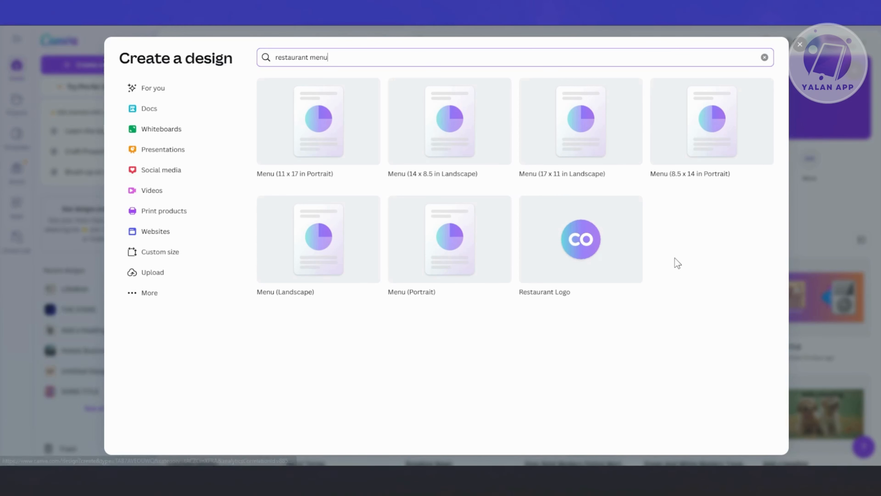
{"action": "left_click", "coordinate": [326, 138]}
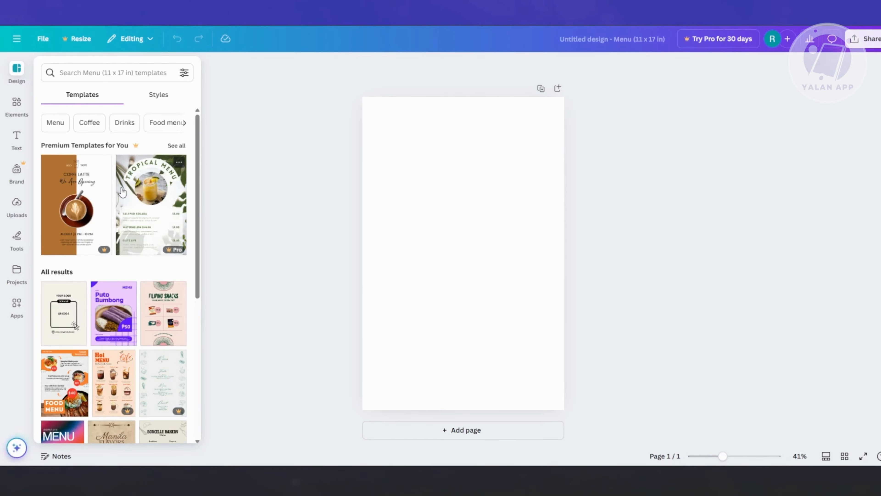
Apply the Cream Green Modern Vegetarian Food Menu template to the blank page.
{"action": "scroll", "coordinate": [143, 184], "scroll_direction": "down", "scroll_amount": 10}
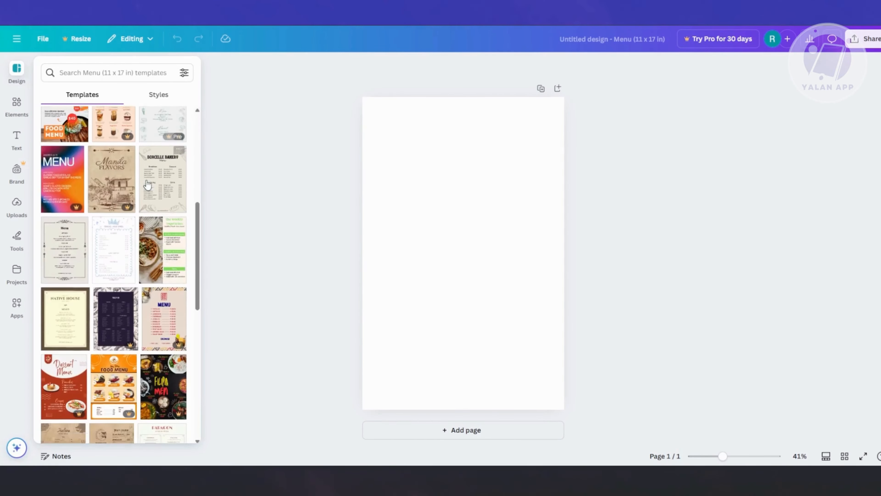
{"action": "scroll", "coordinate": [148, 185], "scroll_direction": "up", "scroll_amount": 6}
{"action": "scroll", "coordinate": [141, 184], "scroll_direction": "down", "scroll_amount": 4}
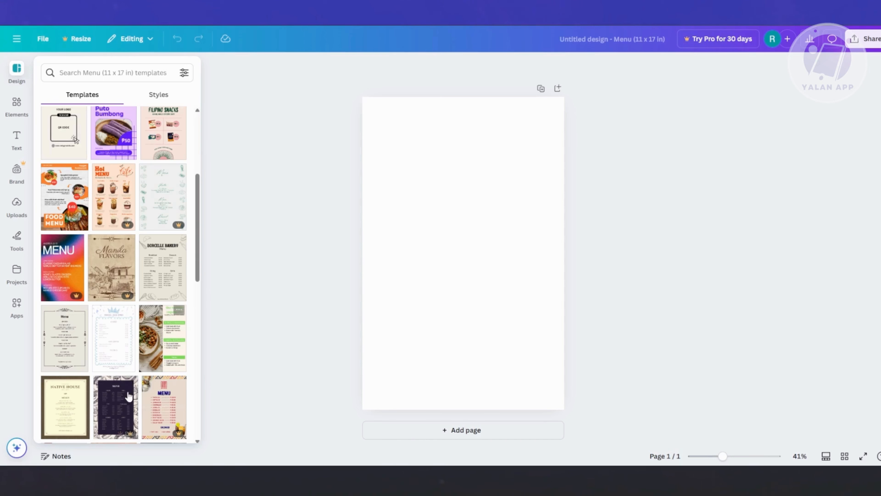
{"action": "left_click", "coordinate": [161, 347]}
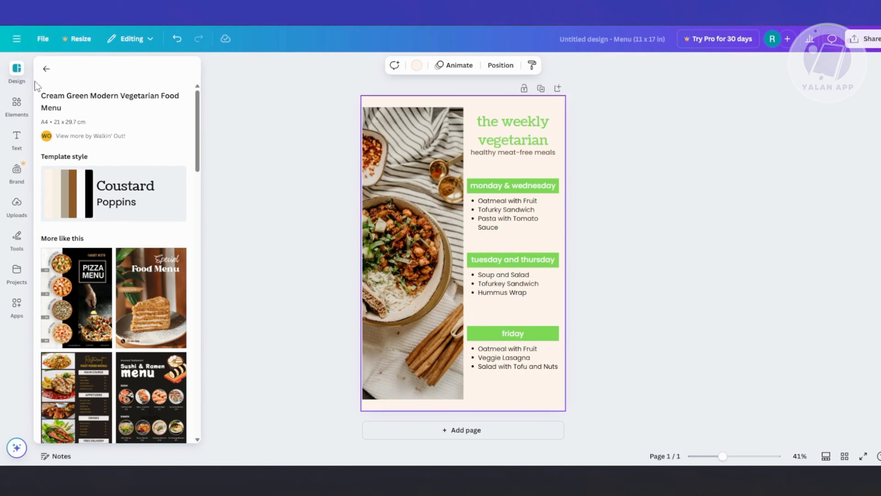
Return to the template results and apply the Orange and Black Bold Geometric Restaurant Menu template to the page.
{"action": "left_click", "coordinate": [46, 69]}
{"action": "scroll", "coordinate": [148, 326], "scroll_direction": "down", "scroll_amount": 7}
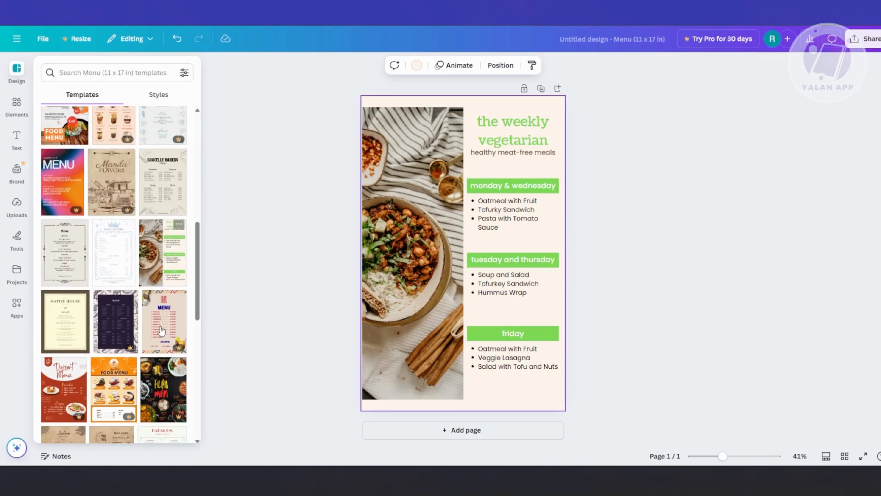
{"action": "scroll", "coordinate": [159, 341], "scroll_direction": "down", "scroll_amount": 1}
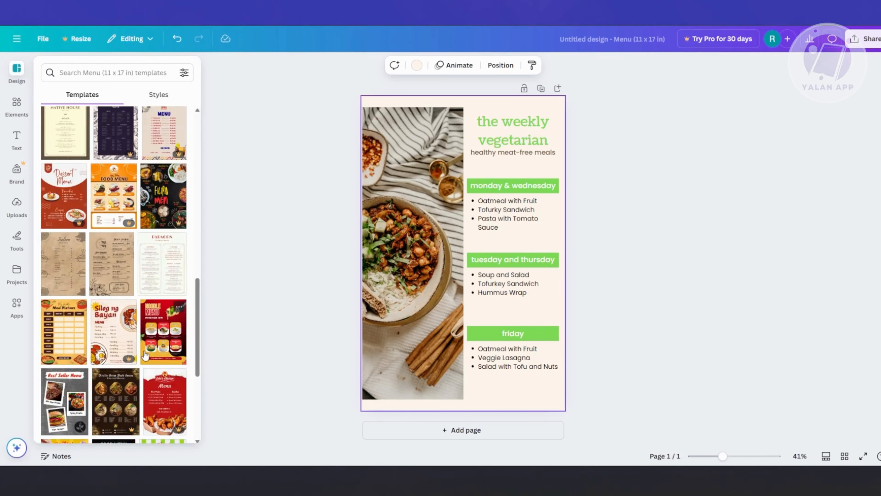
{"action": "scroll", "coordinate": [146, 367], "scroll_direction": "down", "scroll_amount": 5}
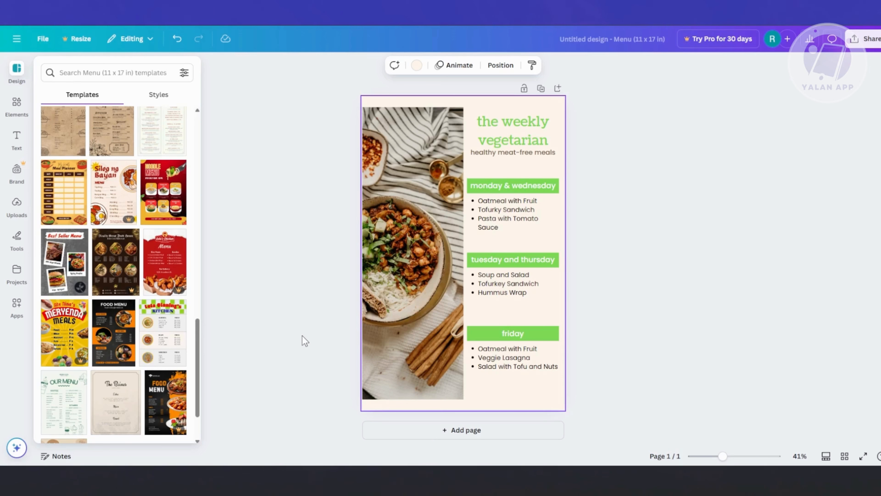
{"action": "left_click", "coordinate": [120, 324]}
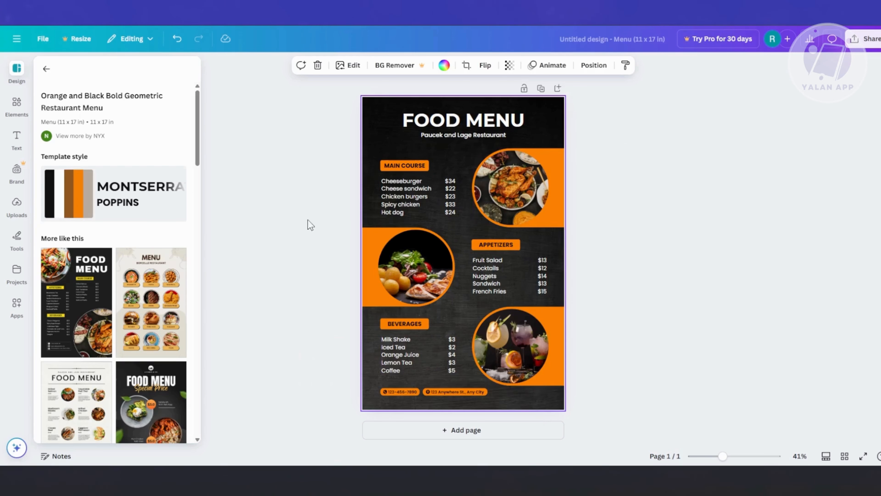
Upload 9x16_wizard_cat.png from the Downloads folder and place it in the circular picture frame beside the Appetizers list.
{"action": "left_click", "coordinate": [16, 204]}
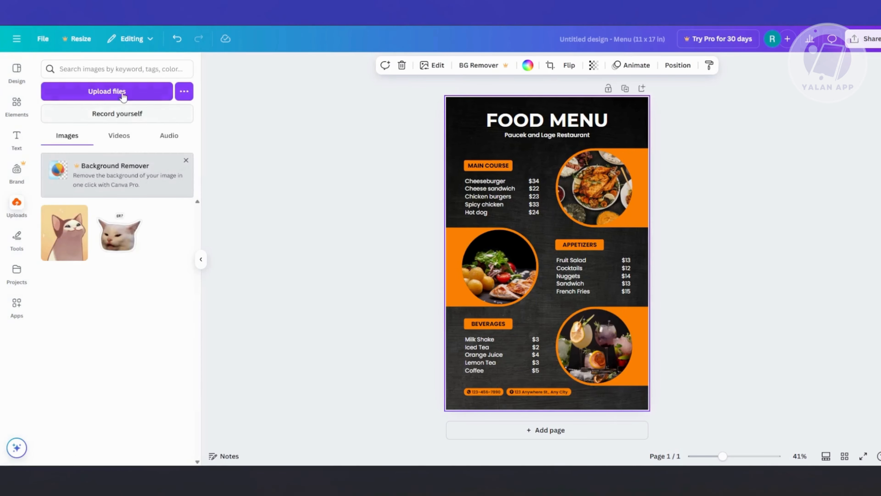
{"action": "left_click", "coordinate": [118, 92]}
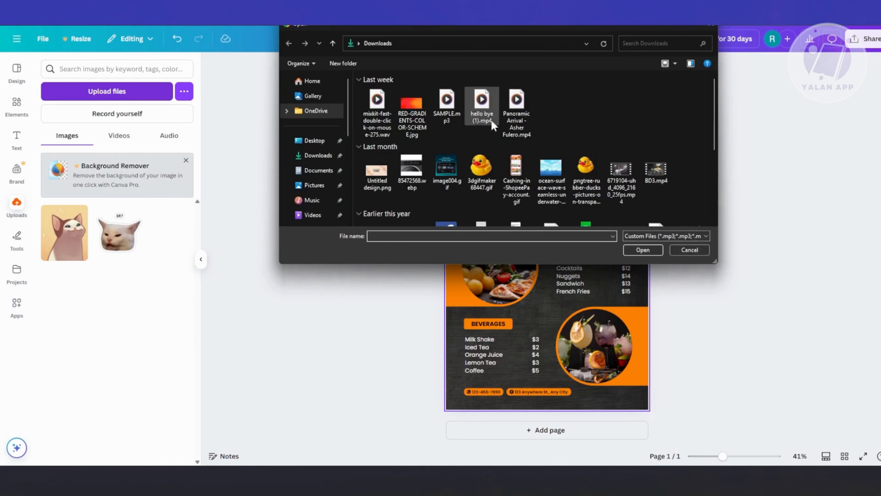
{"action": "scroll", "coordinate": [640, 133], "scroll_direction": "down", "scroll_amount": 3}
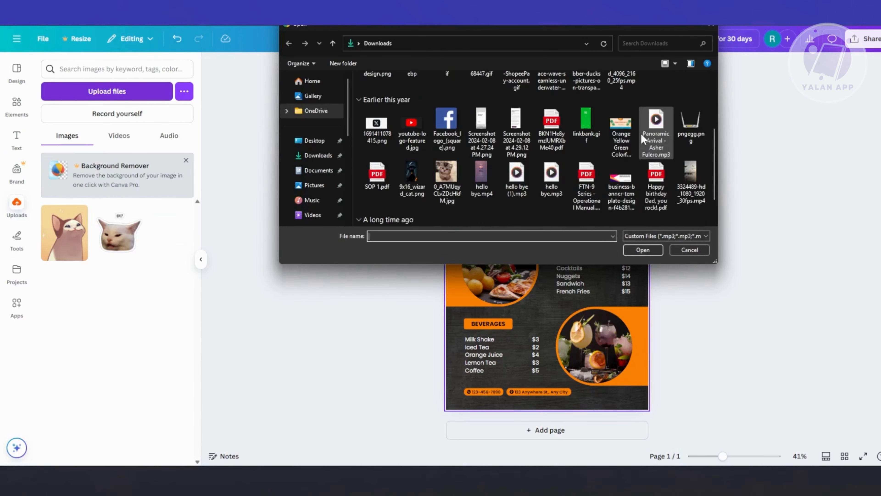
{"action": "scroll", "coordinate": [448, 162], "scroll_direction": "down", "scroll_amount": 3}
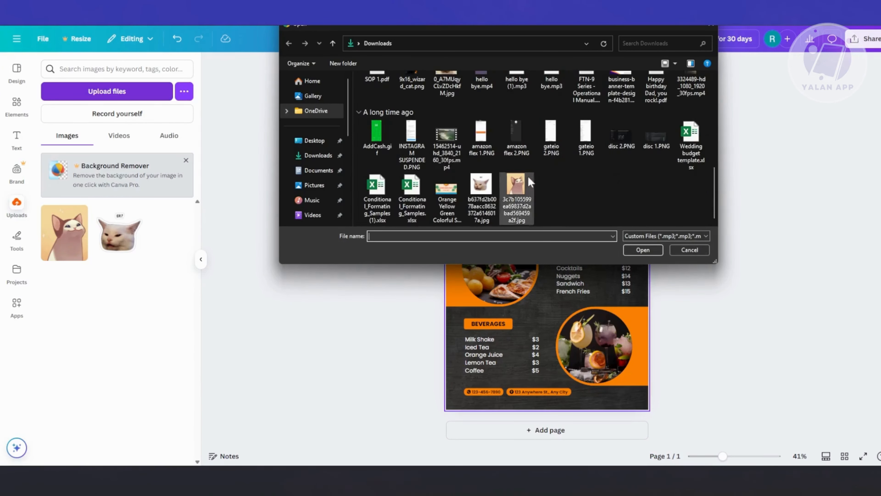
{"action": "scroll", "coordinate": [517, 194], "scroll_direction": "up", "scroll_amount": 2}
{"action": "left_click", "coordinate": [414, 151]}
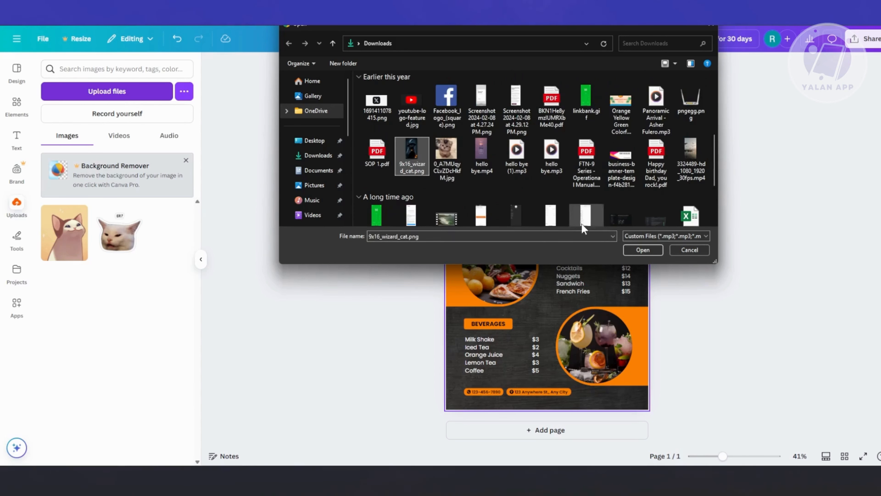
{"action": "left_click", "coordinate": [644, 248]}
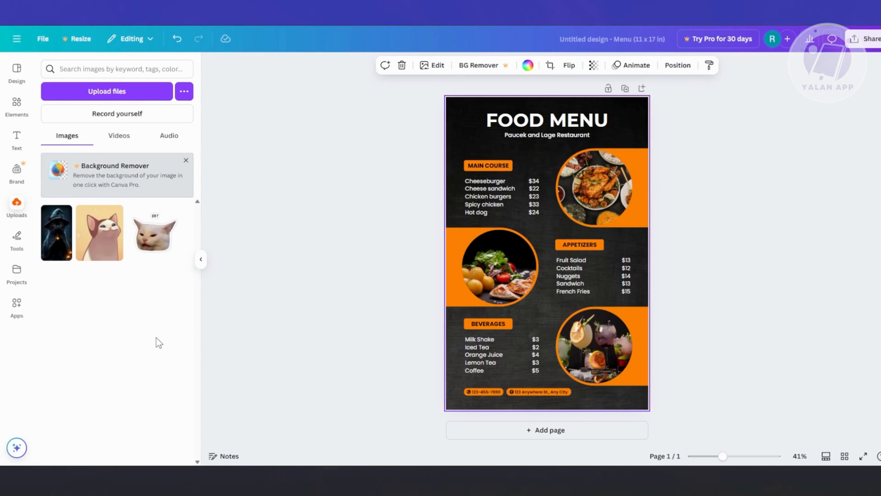
{"action": "left_click_drag", "start_coordinate": [53, 253], "coordinate": [494, 265]}
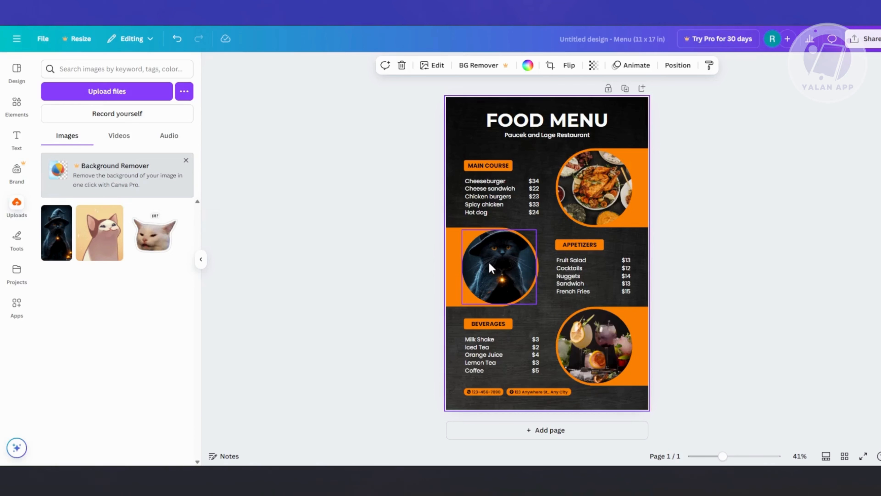
Replace the first Main Course item, Cheeseburger, with "Spaghetti".
{"action": "double_click", "coordinate": [491, 203]}
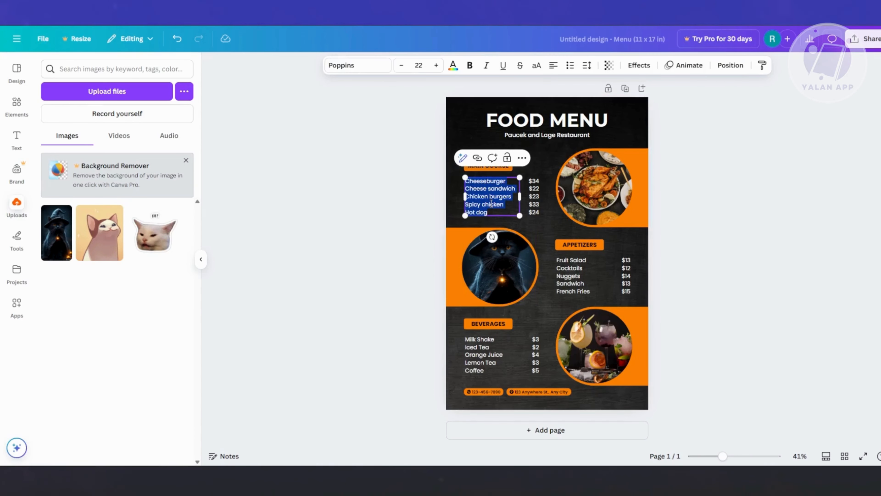
{"action": "left_click", "coordinate": [491, 204]}
{"action": "left_click_drag", "start_coordinate": [511, 196], "coordinate": [459, 181]}
{"action": "left_click", "coordinate": [502, 187]}
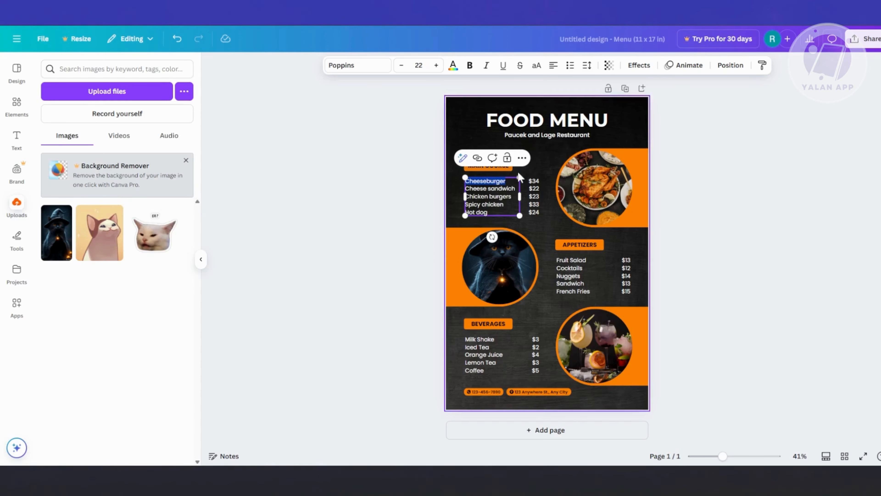
{"action": "type", "text": "Spaghetti"}
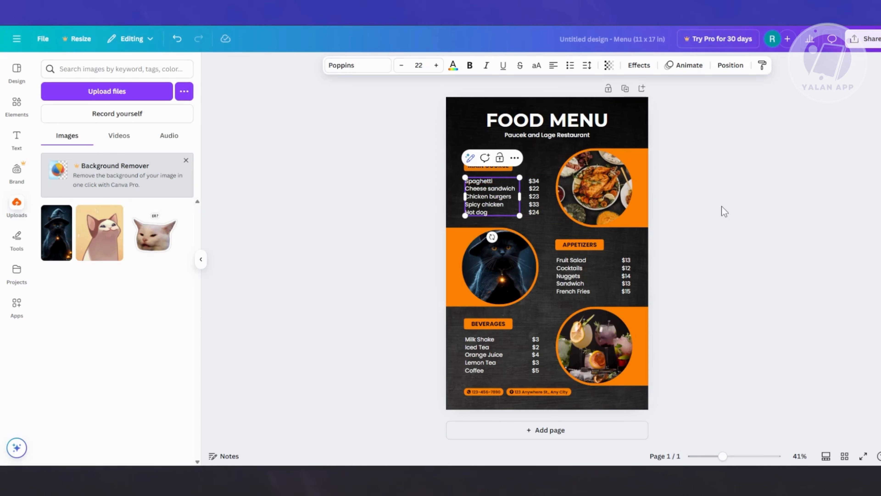
{"action": "left_click", "coordinate": [534, 185]}
{"action": "double_click", "coordinate": [535, 181]}
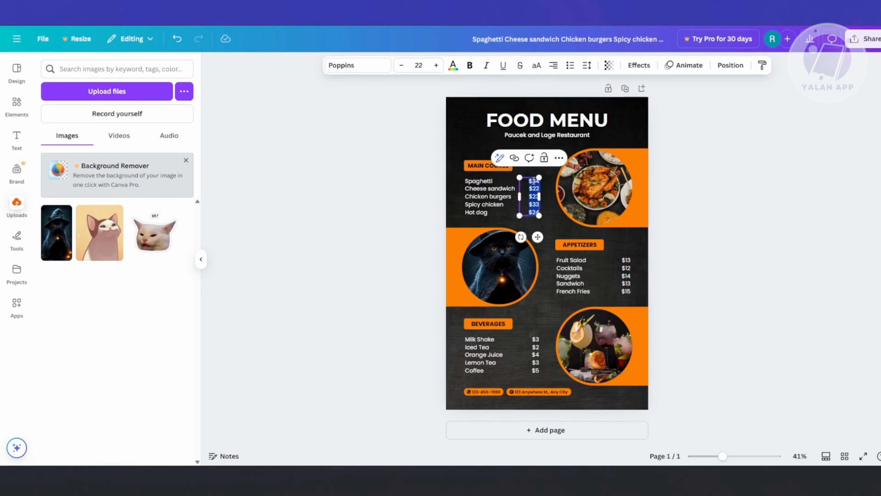
{"action": "left_click", "coordinate": [688, 188]}
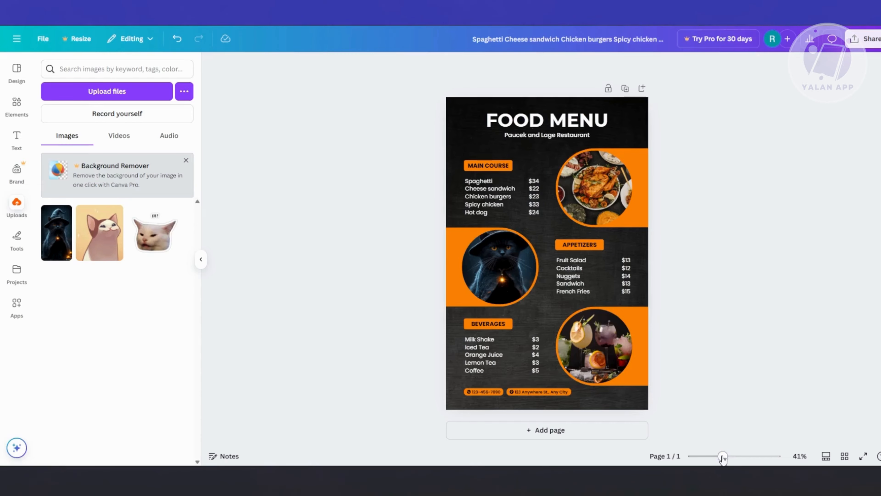
Examine the menu's sections, prices and pictures from the title to the contact details at 77% zoom.
{"action": "mouse_move", "coordinate": [723, 455]}
{"action": "left_mouse_down"}
{"action": "mouse_move", "coordinate": [744, 456]}
{"action": "mouse_move", "coordinate": [737, 456]}
{"action": "left_mouse_up"}
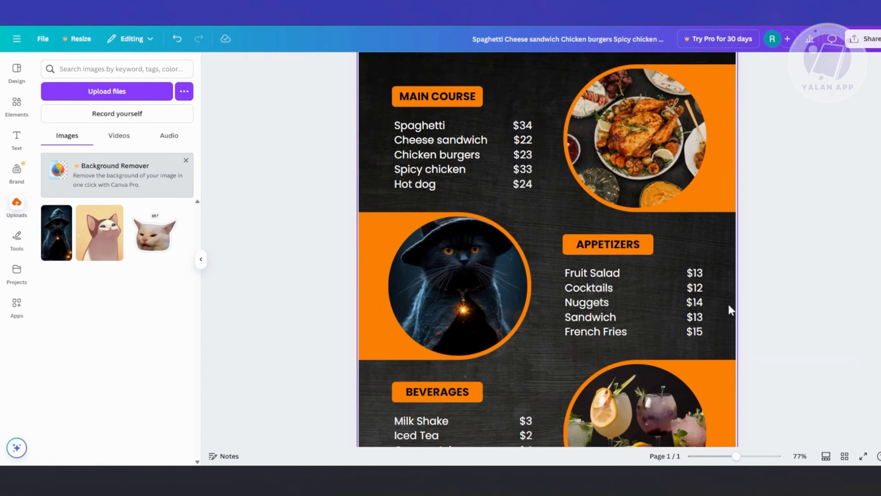
{"action": "scroll", "coordinate": [752, 219], "scroll_direction": "down", "scroll_amount": 4}
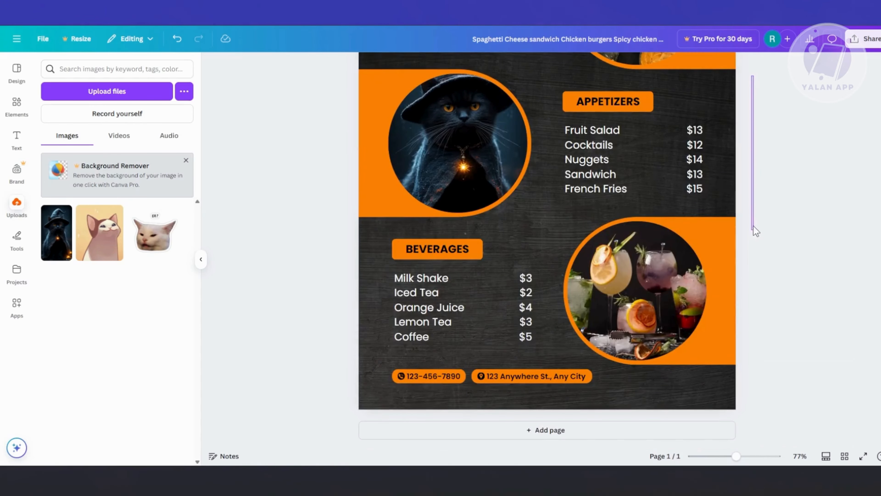
{"action": "scroll", "coordinate": [768, 222], "scroll_direction": "up", "scroll_amount": 7}
{"action": "scroll", "coordinate": [771, 225], "scroll_direction": "down", "scroll_amount": 3}
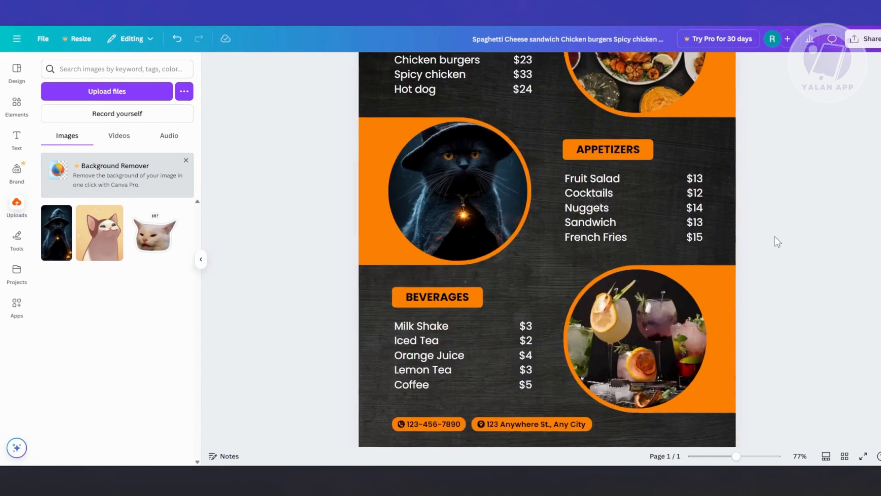
{"action": "scroll", "coordinate": [770, 233], "scroll_direction": "up", "scroll_amount": 2}
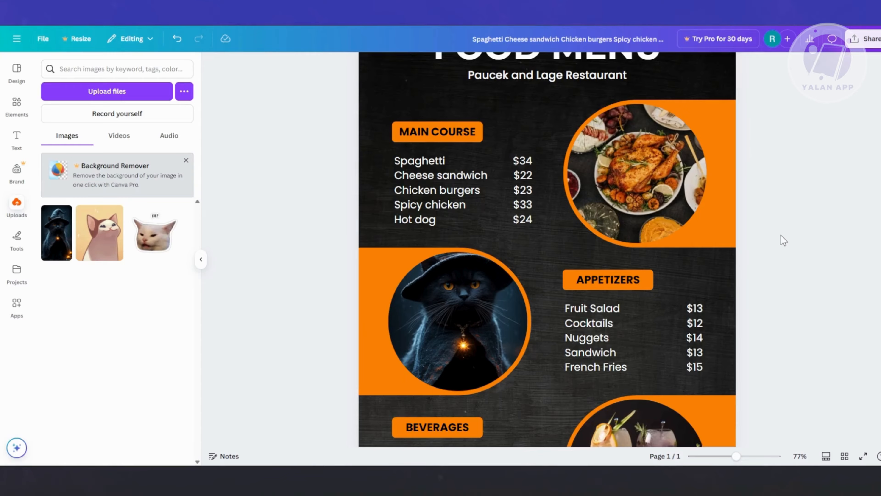
{"action": "scroll", "coordinate": [782, 237], "scroll_direction": "up", "scroll_amount": 3}
{"action": "scroll", "coordinate": [785, 236], "scroll_direction": "down", "scroll_amount": 3}
{"action": "scroll", "coordinate": [763, 237], "scroll_direction": "up", "scroll_amount": 3}
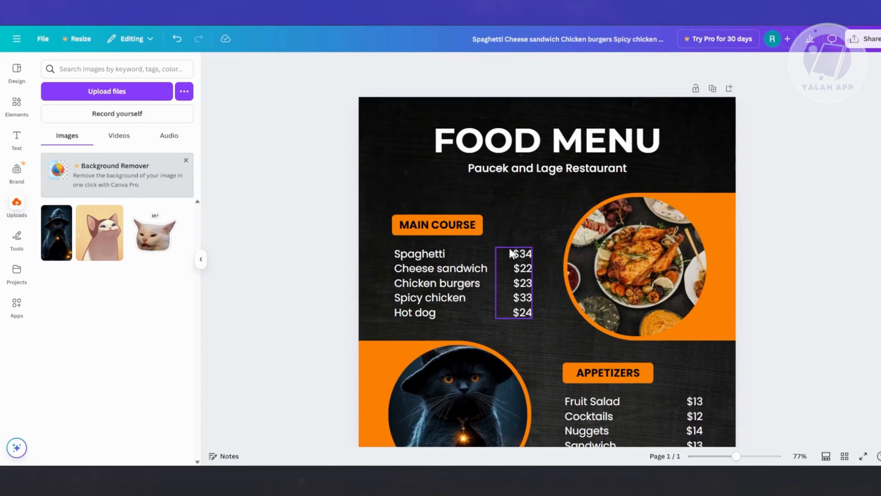
Set the price of Spaghetti in the Main Course list to $20.
{"action": "scroll", "coordinate": [510, 248], "scroll_direction": "down", "scroll_amount": 2}
{"action": "left_click", "coordinate": [514, 216]}
{"action": "left_click", "coordinate": [524, 209]}
{"action": "left_click", "coordinate": [525, 209]}
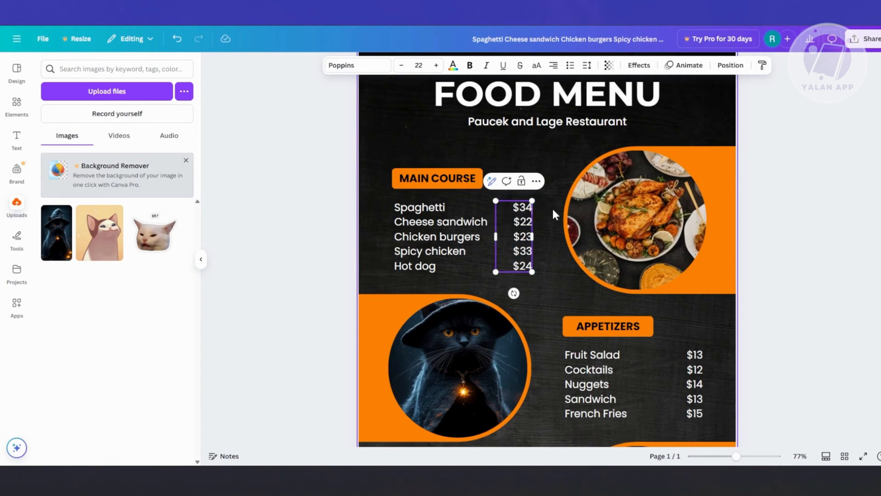
{"action": "key", "text": "BackSpace"}
{"action": "key", "text": "Delete"}
{"action": "type", "text": "20"}
{"action": "left_click", "coordinate": [812, 231]}
Change the font of the FOOD MENU title from the popular fonts to Brittany.
{"action": "scroll", "coordinate": [814, 232], "scroll_direction": "up", "scroll_amount": 2}
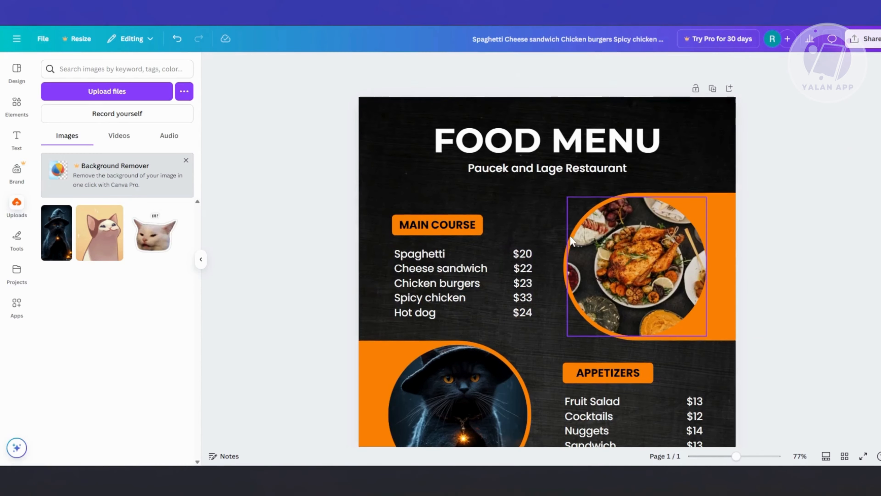
{"action": "left_click", "coordinate": [470, 141]}
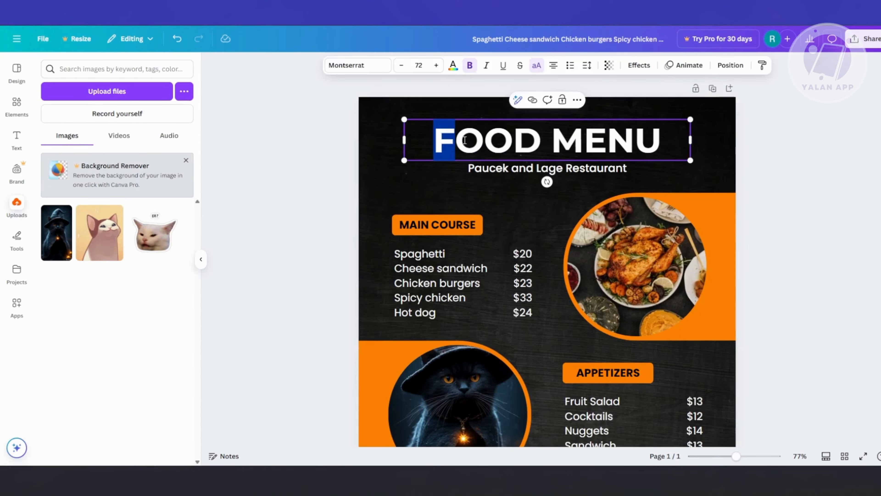
{"action": "left_click_drag", "start_coordinate": [670, 150], "coordinate": [219, 79]}
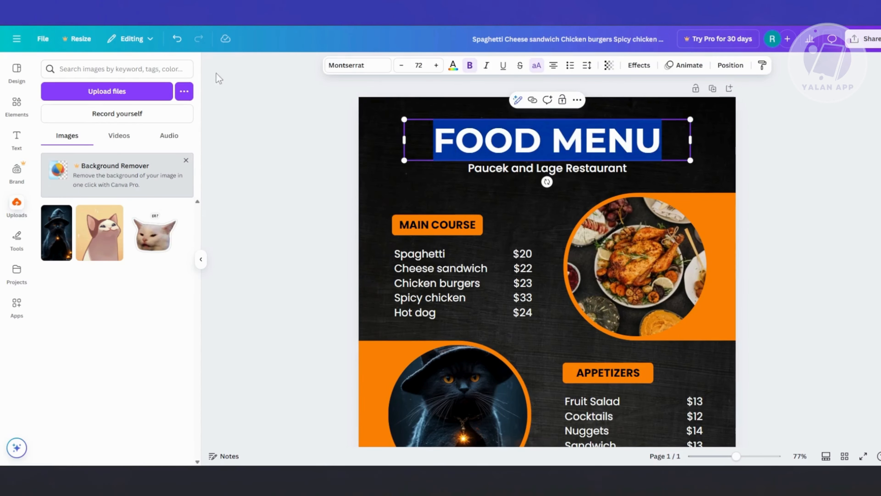
{"action": "left_click_drag", "start_coordinate": [673, 144], "coordinate": [424, 133]}
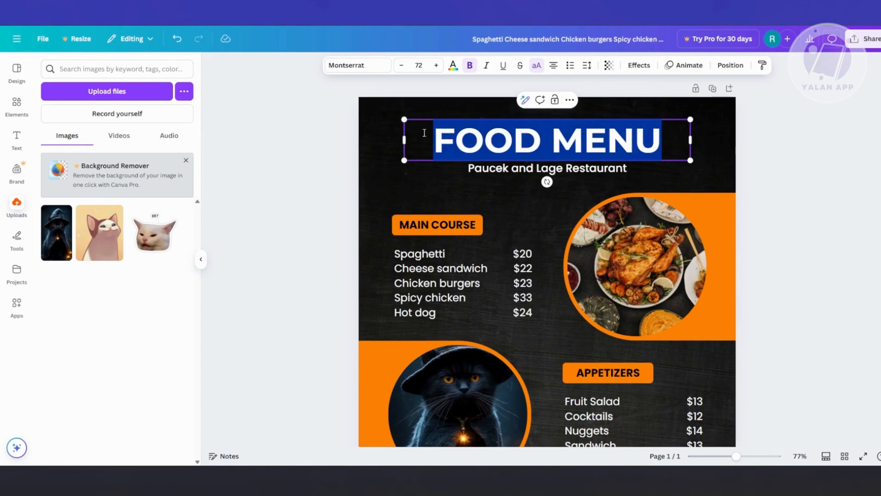
{"action": "left_click", "coordinate": [362, 68]}
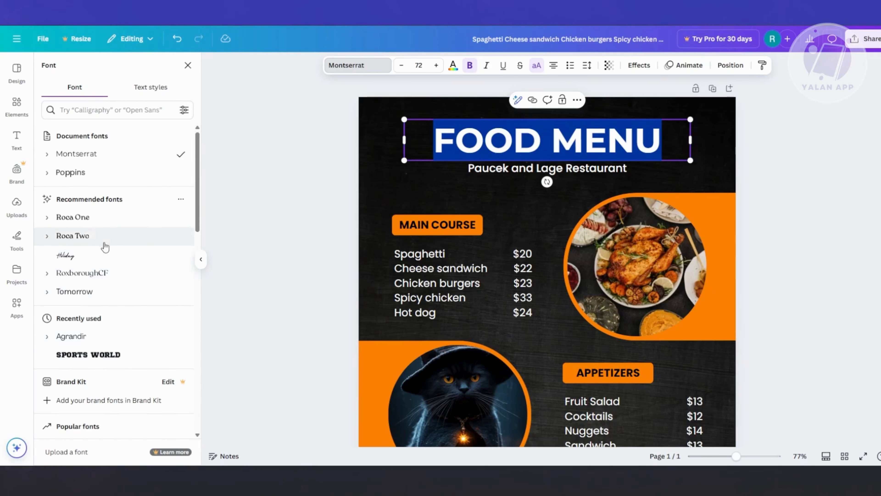
{"action": "scroll", "coordinate": [104, 247], "scroll_direction": "down", "scroll_amount": 8}
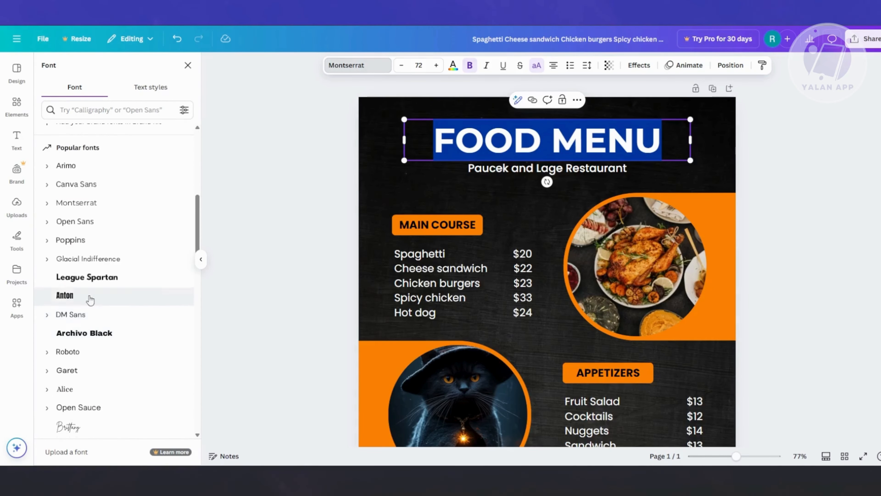
{"action": "scroll", "coordinate": [87, 330], "scroll_direction": "down", "scroll_amount": 3}
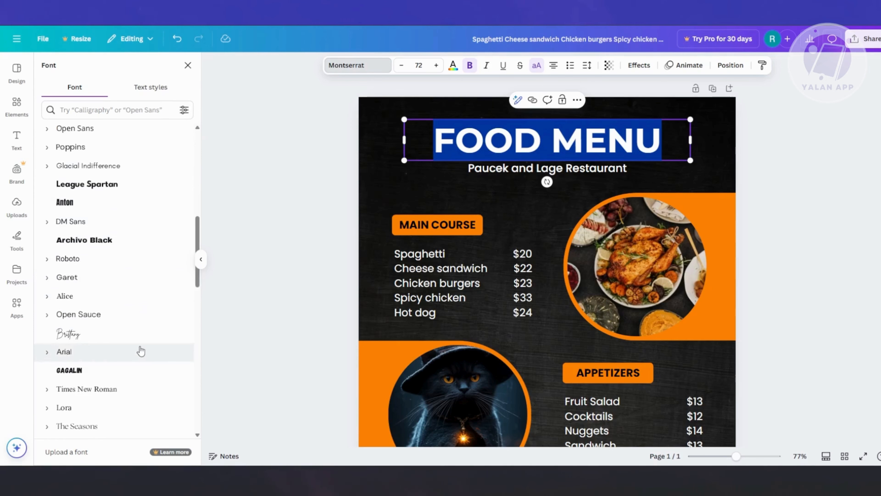
{"action": "left_click", "coordinate": [84, 339]}
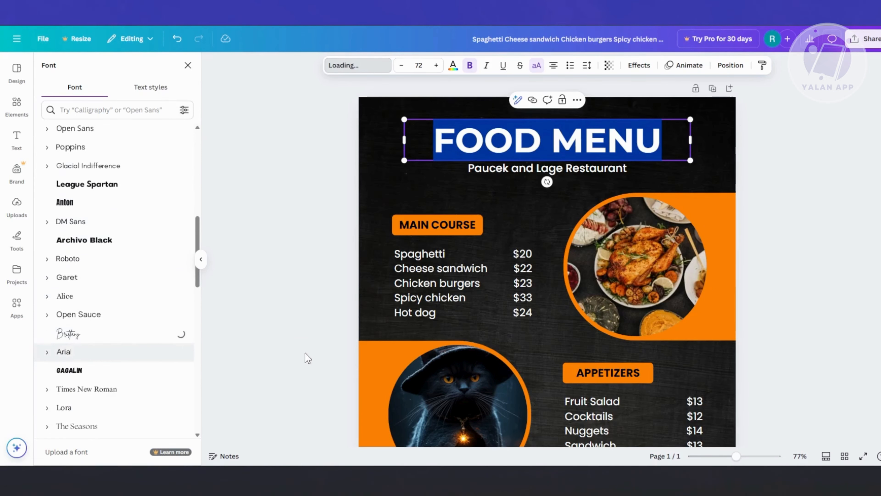
{"action": "left_click", "coordinate": [241, 225]}
{"action": "left_click", "coordinate": [812, 188]}
{"action": "scroll", "coordinate": [617, 301], "scroll_direction": "down", "scroll_amount": 1}
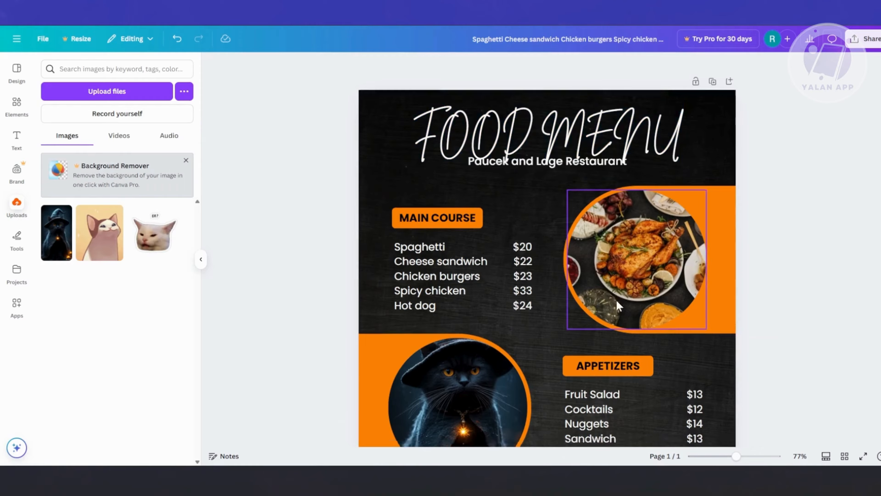
{"action": "scroll", "coordinate": [616, 300], "scroll_direction": "down", "scroll_amount": 5}
{"action": "scroll", "coordinate": [621, 298], "scroll_direction": "up", "scroll_amount": 5}
{"action": "scroll", "coordinate": [625, 297], "scroll_direction": "down", "scroll_amount": 5}
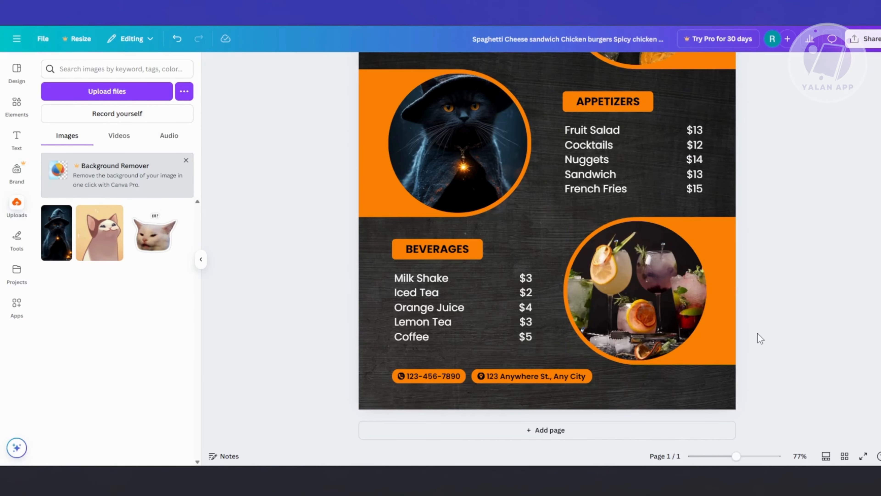
{"action": "scroll", "coordinate": [760, 337], "scroll_direction": "up", "scroll_amount": 5}
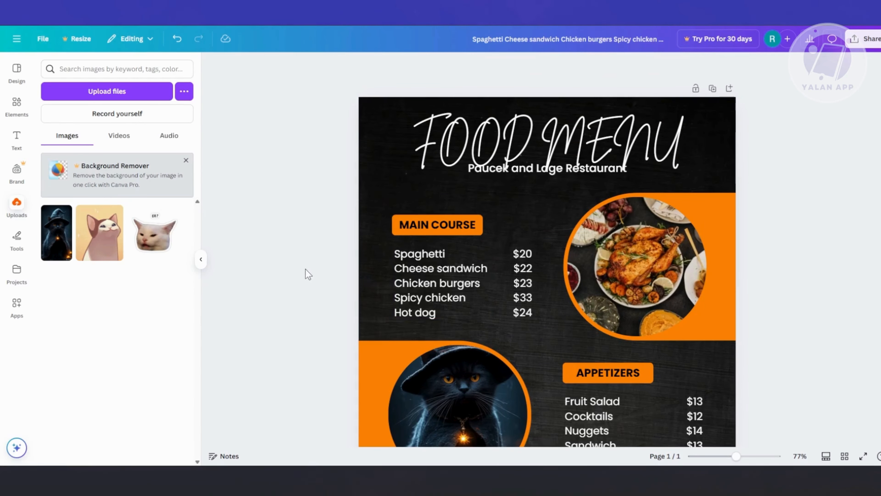
Search the design types for "restaurant menu" and create a blank Menu (11 x 17 in Portrait) design.
{"action": "left_click", "coordinate": [16, 39]}
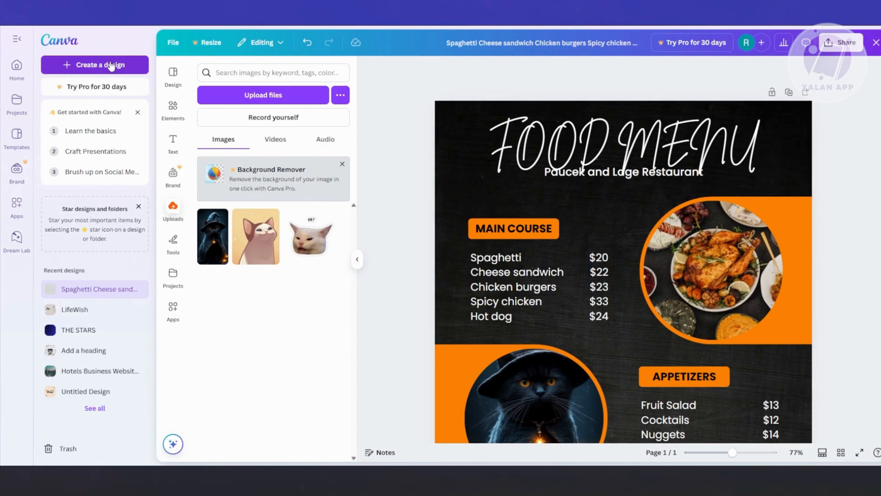
{"action": "scroll", "coordinate": [436, 293], "scroll_direction": "down", "scroll_amount": 5}
{"action": "scroll", "coordinate": [441, 294], "scroll_direction": "up", "scroll_amount": 5}
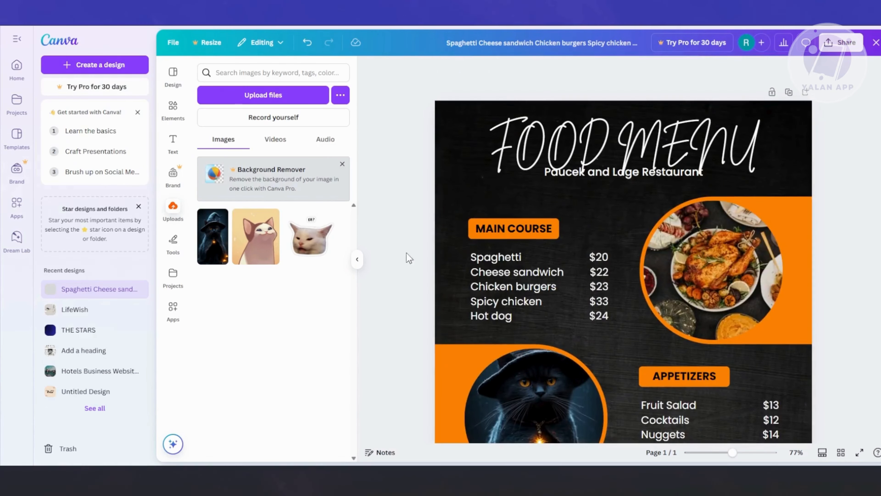
{"action": "left_click", "coordinate": [98, 67]}
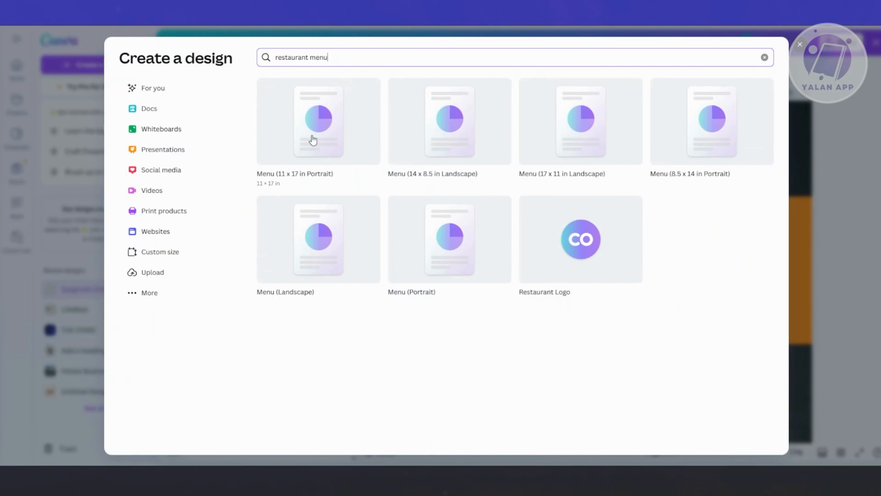
{"action": "left_click", "coordinate": [313, 140]}
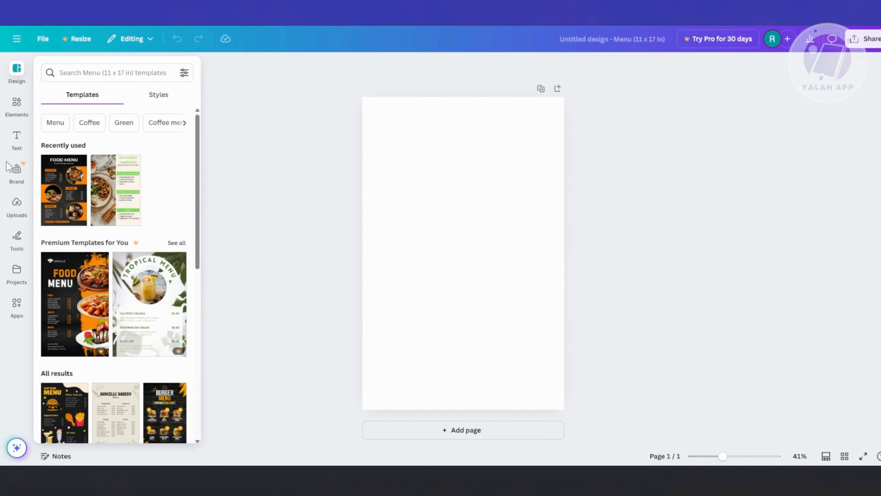
Search the elements for "granite" and add the black rough rock photo from the photo results to the page.
{"action": "left_click", "coordinate": [16, 113]}
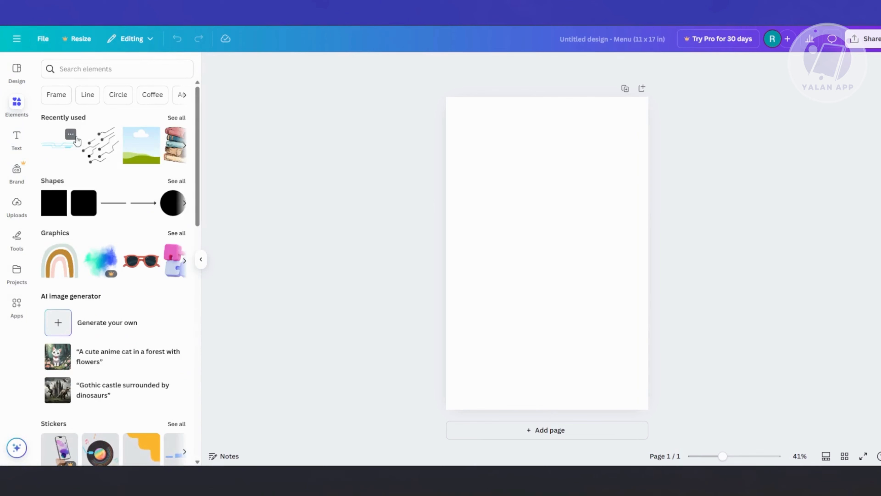
{"action": "left_click", "coordinate": [136, 66]}
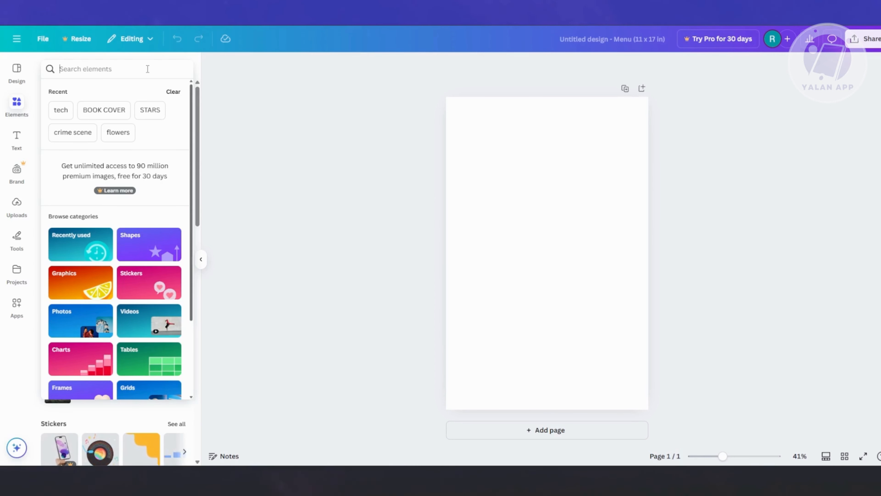
{"action": "type", "text": "granite"}
{"action": "key", "text": "Return"}
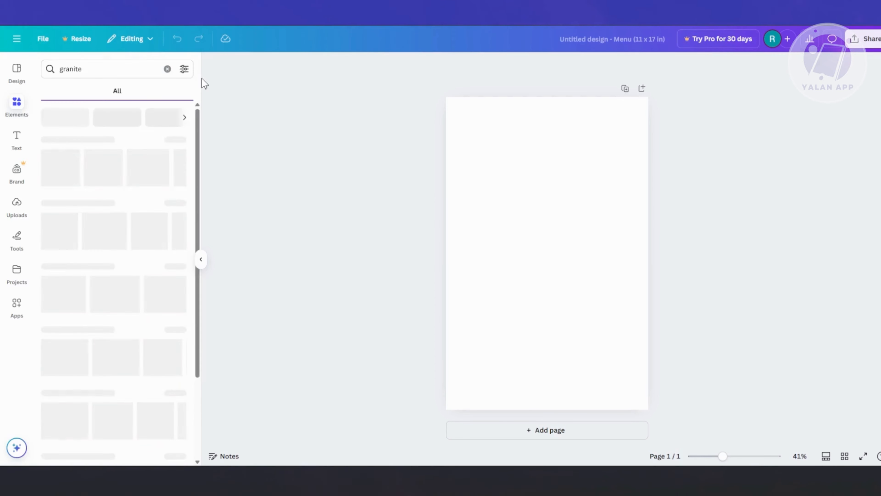
{"action": "mouse_move", "coordinate": [158, 159]}
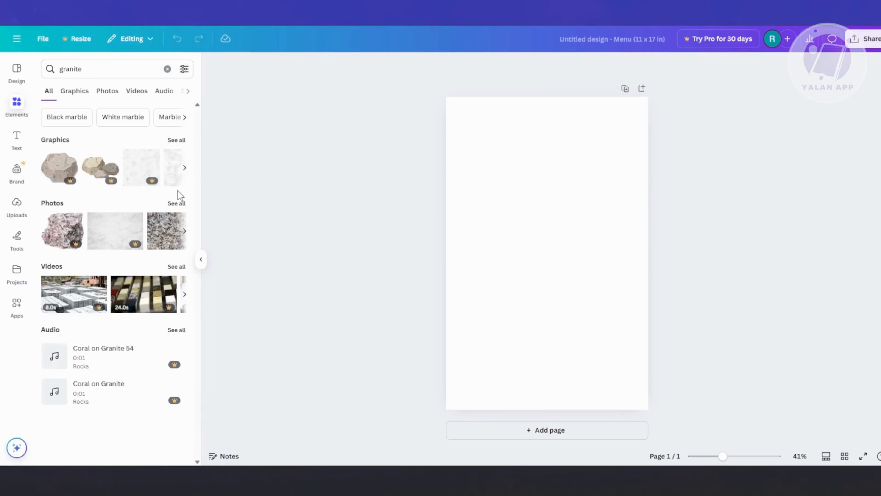
{"action": "left_click", "coordinate": [177, 203]}
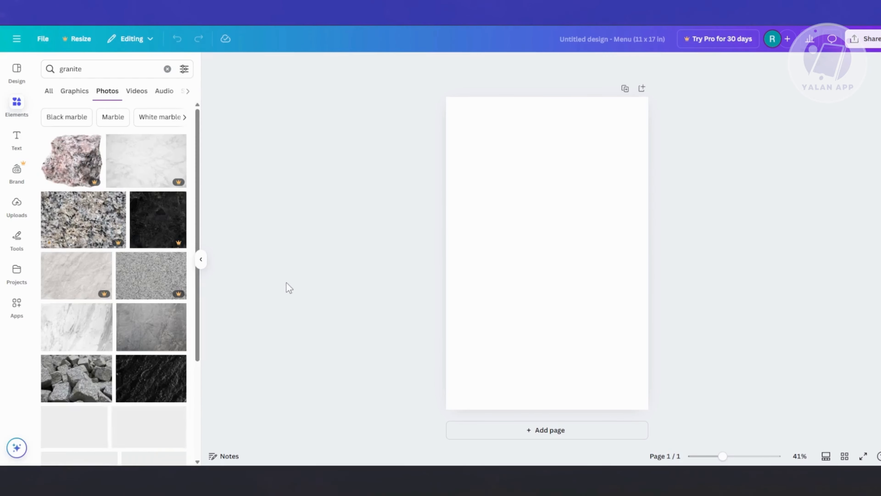
{"action": "scroll", "coordinate": [126, 295], "scroll_direction": "down", "scroll_amount": 5}
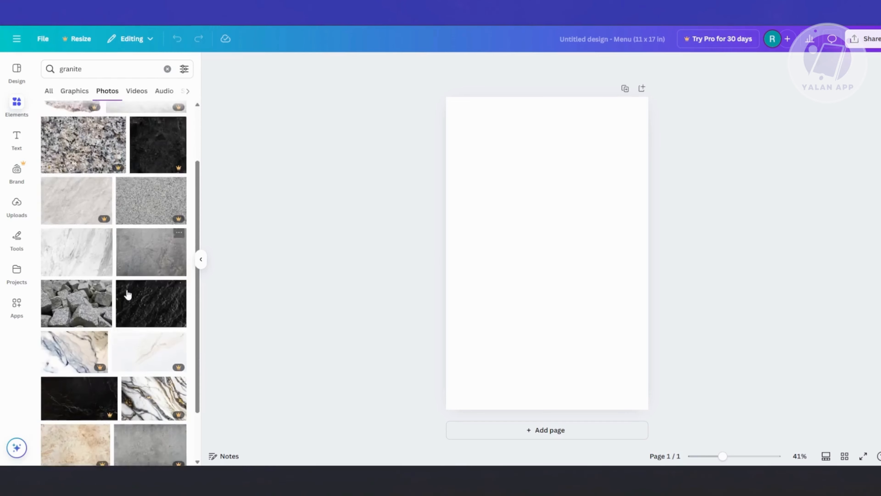
{"action": "left_click", "coordinate": [140, 204]}
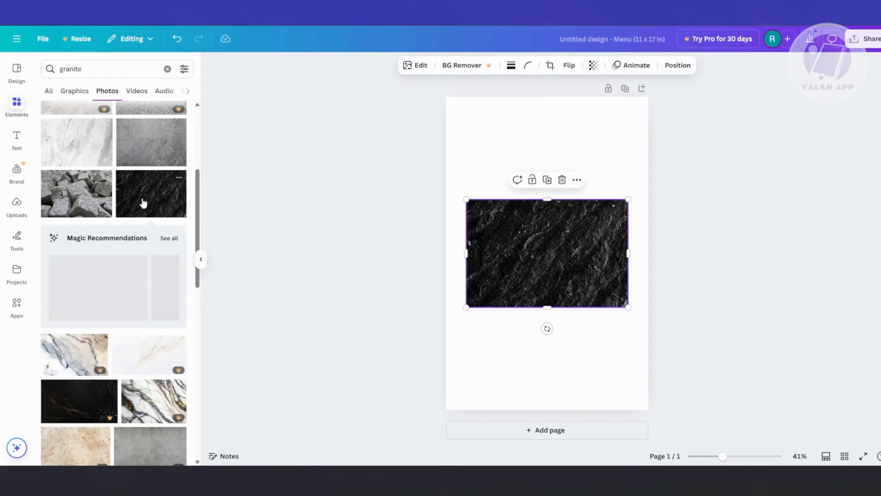
Move the black rock photo slightly up the page and rotate it 90° clockwise into portrait orientation.
{"action": "left_click_drag", "start_coordinate": [568, 291], "coordinate": [577, 244]}
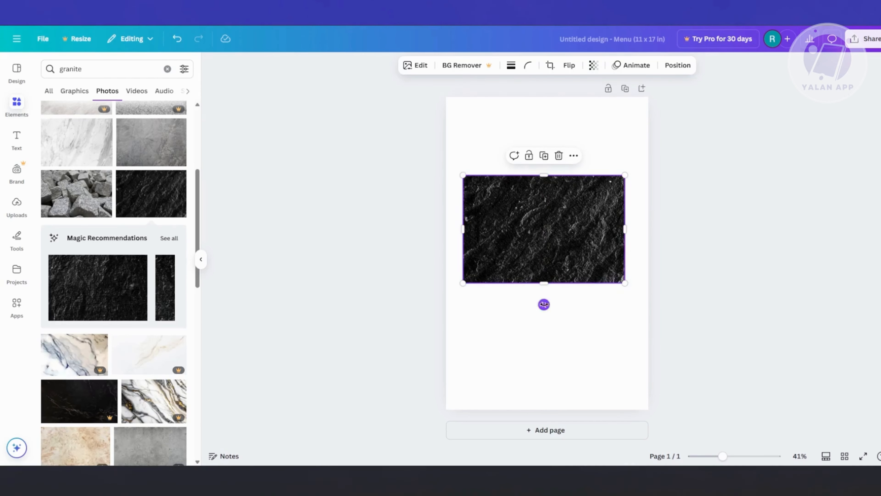
{"action": "left_click_drag", "start_coordinate": [544, 304], "coordinate": [373, 228]}
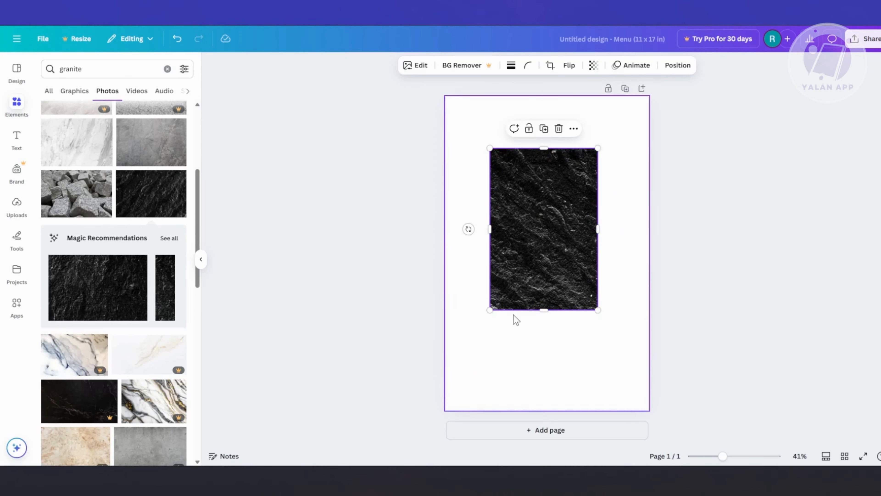
{"action": "left_click_drag", "start_coordinate": [469, 229], "coordinate": [466, 229]}
Set the page background to the dark gray taken from the rock photo's colors.
{"action": "left_click", "coordinate": [477, 350]}
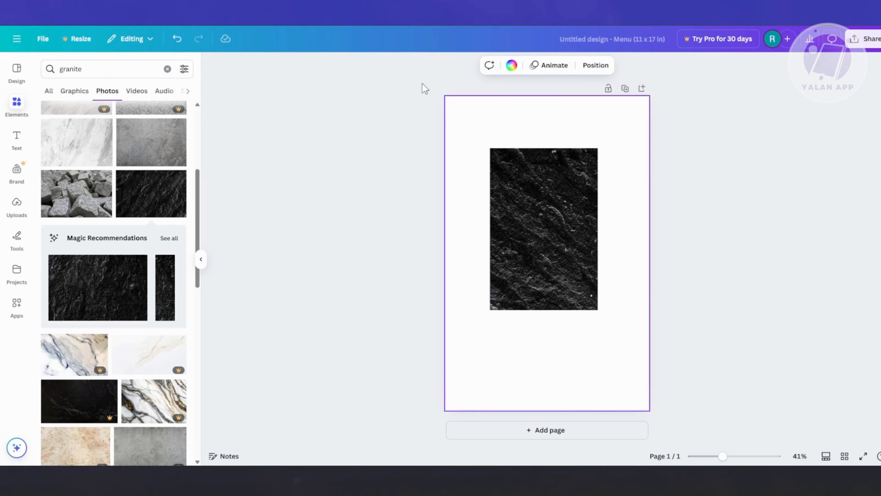
{"action": "left_click", "coordinate": [512, 66]}
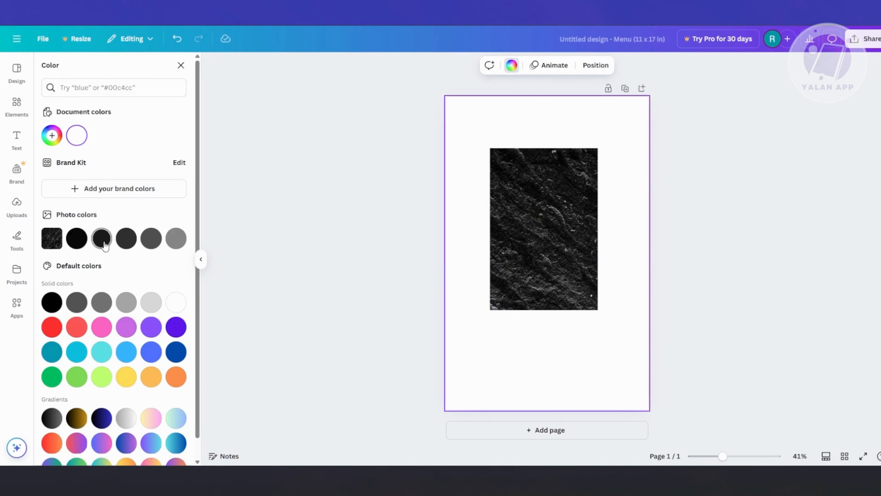
{"action": "left_click", "coordinate": [126, 239]}
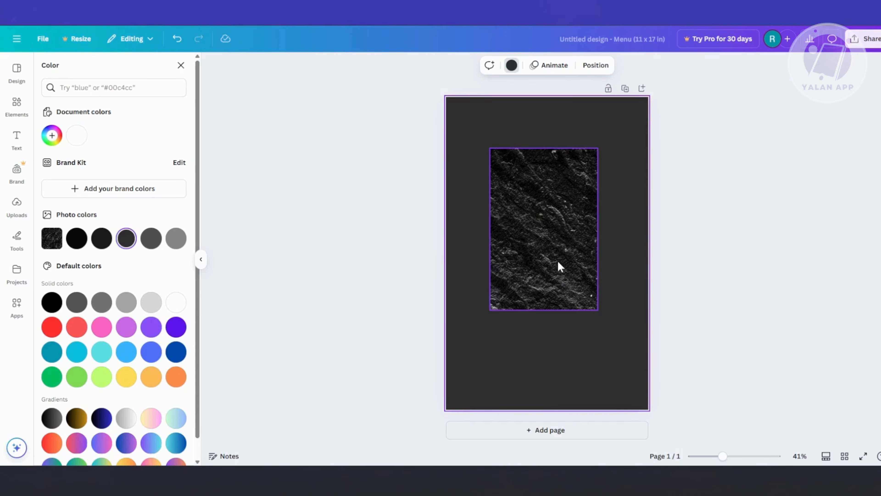
Align the rock photo with the page's upper-left corner, enlarge it and center it so it covers the whole page.
{"action": "left_click_drag", "start_coordinate": [558, 261], "coordinate": [514, 211]}
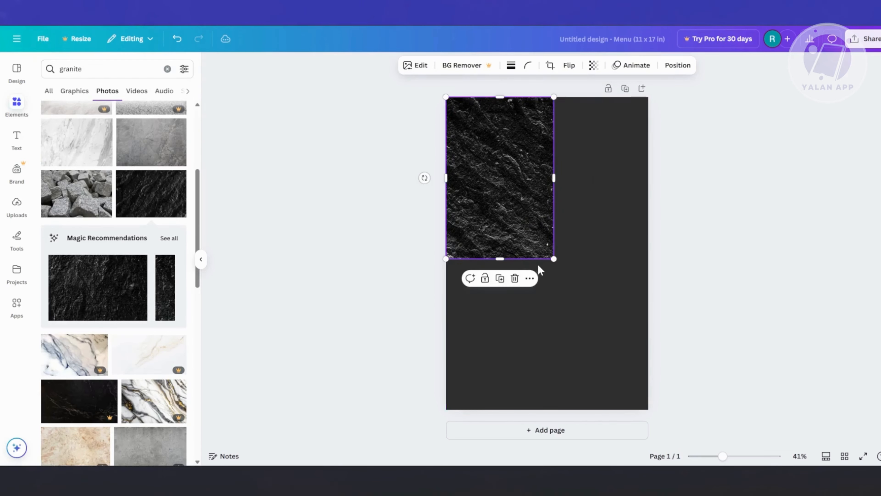
{"action": "left_click_drag", "start_coordinate": [555, 259], "coordinate": [670, 403]}
{"action": "left_click_drag", "start_coordinate": [576, 299], "coordinate": [594, 291]}
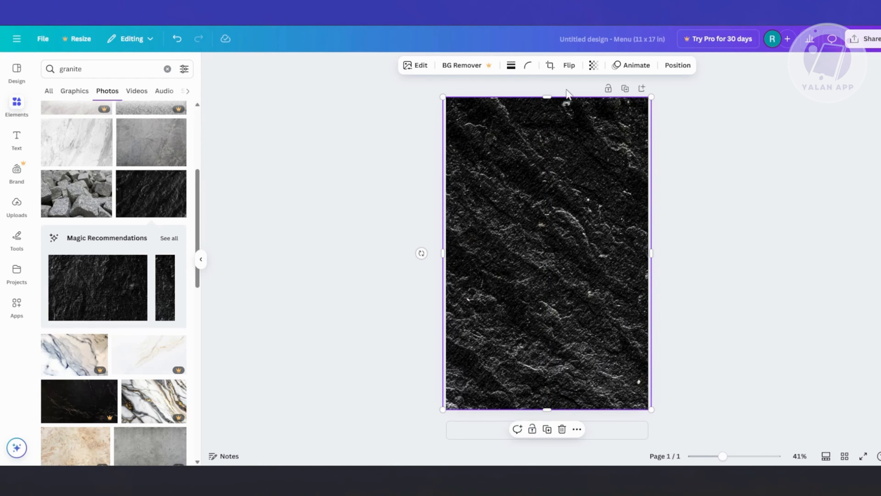
Set the transparency of the rock photo to 13 so it blends with the dark gray background.
{"action": "left_click", "coordinate": [594, 66]}
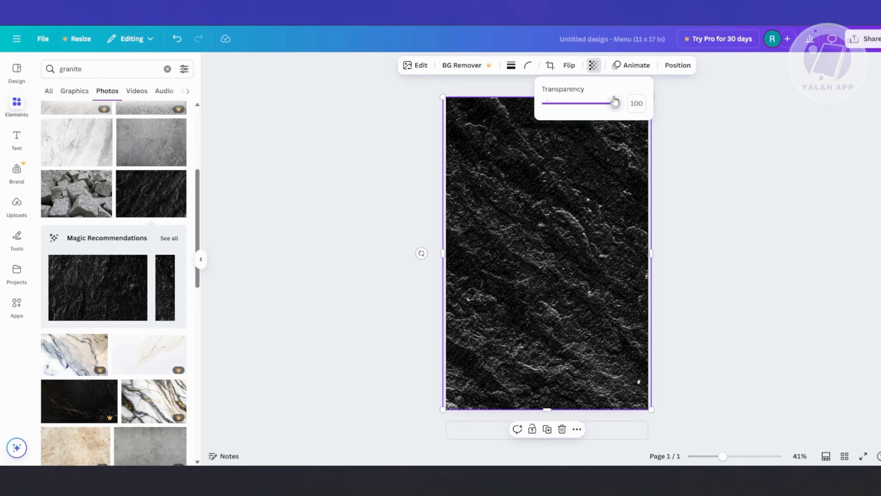
{"action": "left_click_drag", "start_coordinate": [604, 105], "coordinate": [556, 112]}
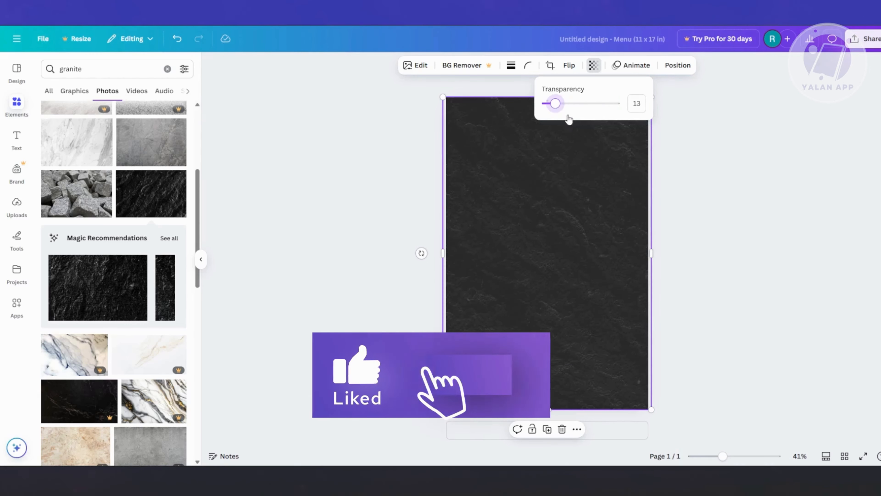
{"action": "left_click", "coordinate": [760, 244]}
{"action": "left_click", "coordinate": [344, 188]}
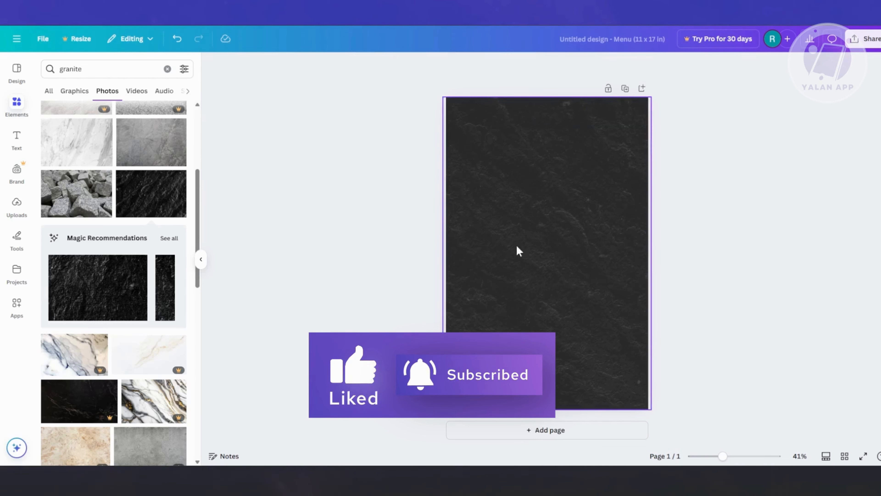
Add a default heading text box near the upper edge of the menu page.
{"action": "key", "text": "ctrl+plus"}
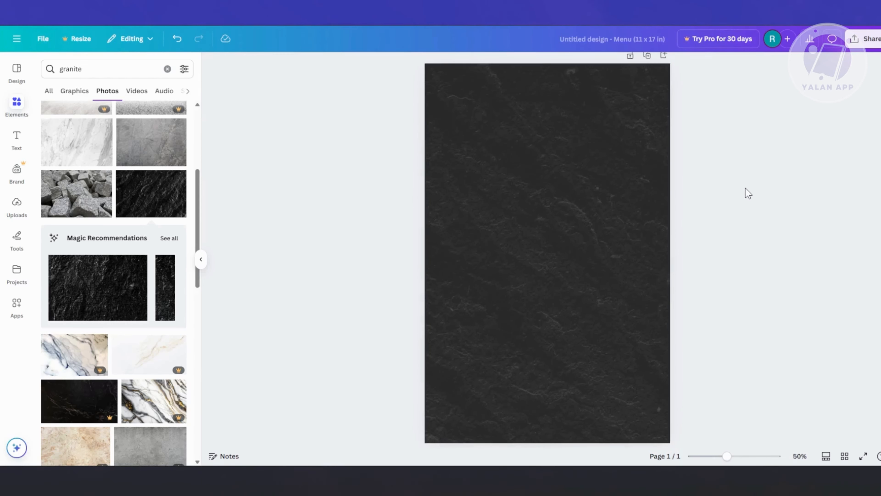
{"action": "left_click", "coordinate": [18, 138]}
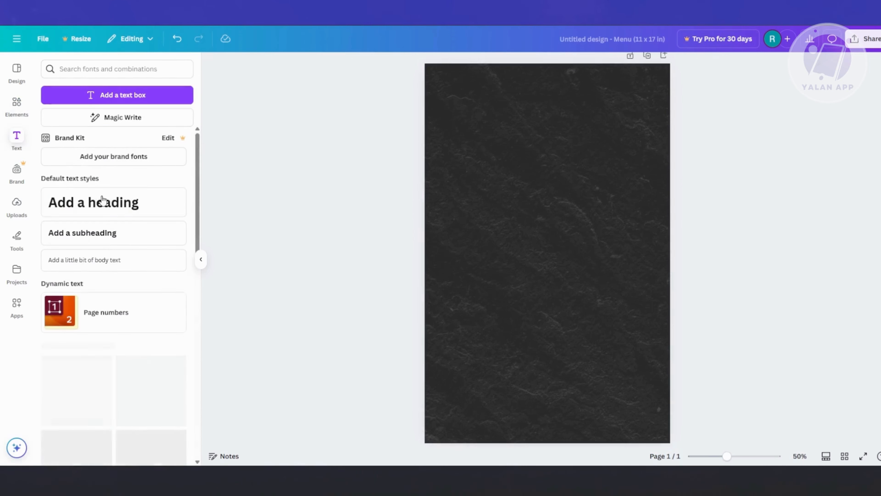
{"action": "left_click_drag", "start_coordinate": [114, 213], "coordinate": [509, 95]}
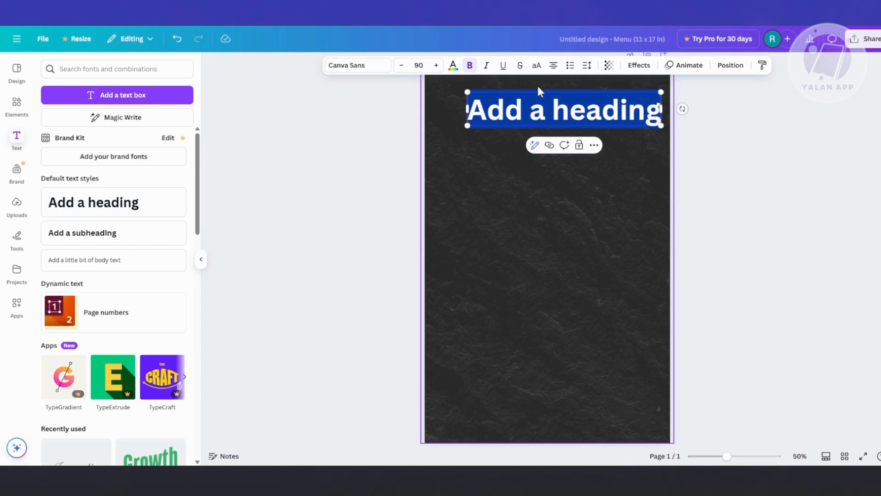
Enter MENU as the heading text, center it near the page's upper edge and color it white.
{"action": "type", "text": "MENU"}
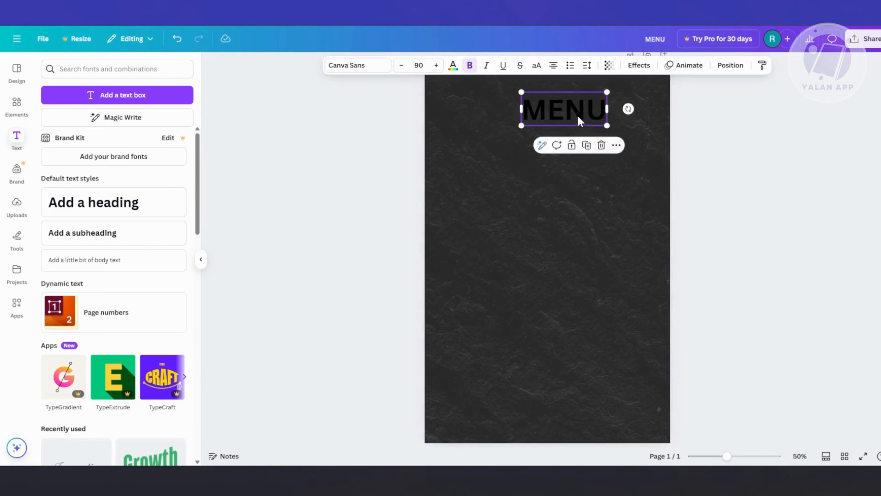
{"action": "left_click_drag", "start_coordinate": [577, 116], "coordinate": [564, 113]}
{"action": "left_click", "coordinate": [453, 65]}
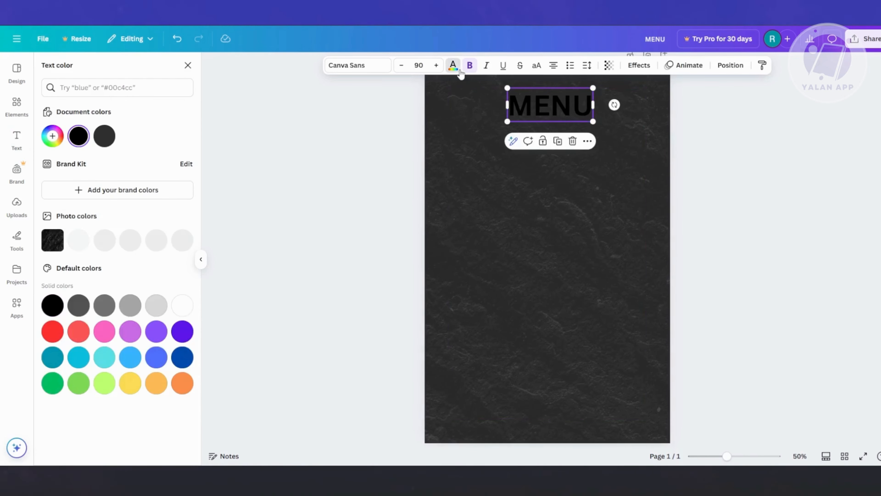
{"action": "left_click", "coordinate": [191, 311]}
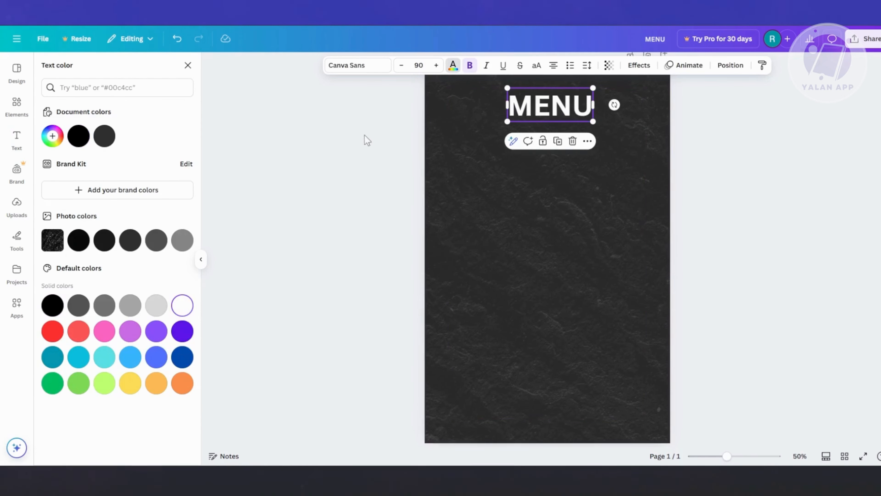
Try the Bukhari Script font on the MENU heading.
{"action": "left_click", "coordinate": [381, 69]}
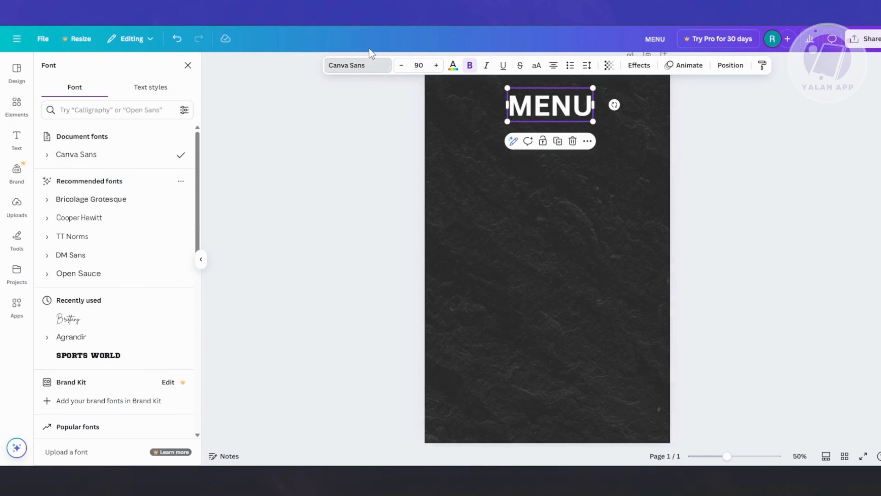
{"action": "scroll", "coordinate": [125, 268], "scroll_direction": "down", "scroll_amount": 7}
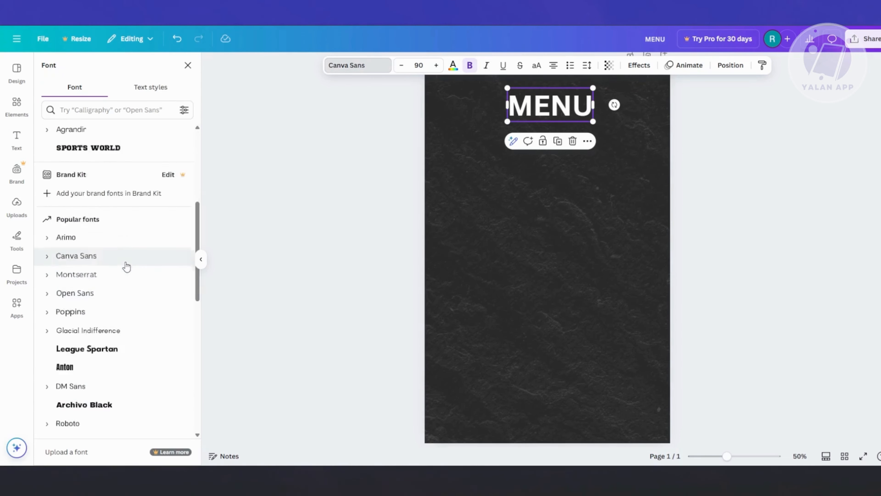
{"action": "scroll", "coordinate": [126, 267], "scroll_direction": "down", "scroll_amount": 6}
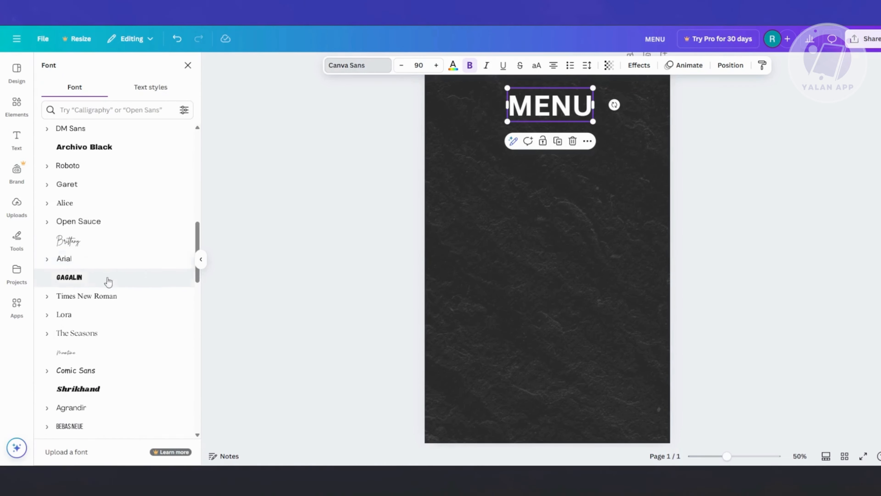
{"action": "scroll", "coordinate": [111, 278], "scroll_direction": "down", "scroll_amount": 6}
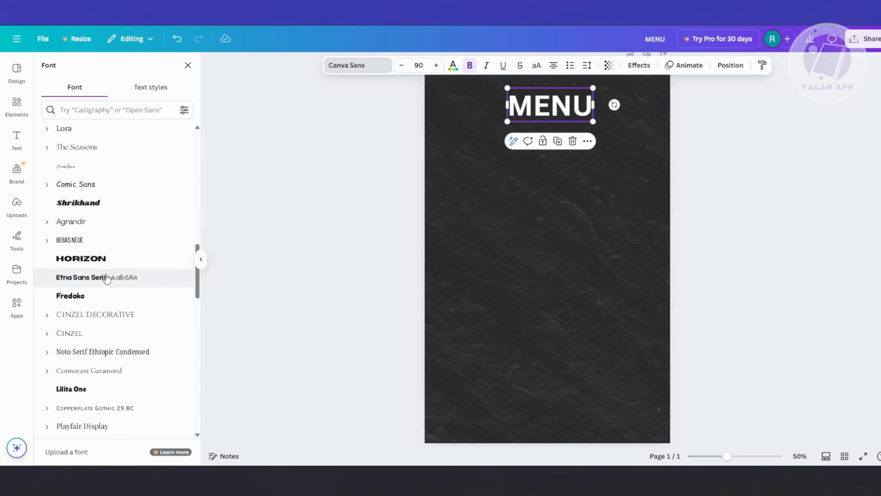
{"action": "scroll", "coordinate": [108, 276], "scroll_direction": "down", "scroll_amount": 7}
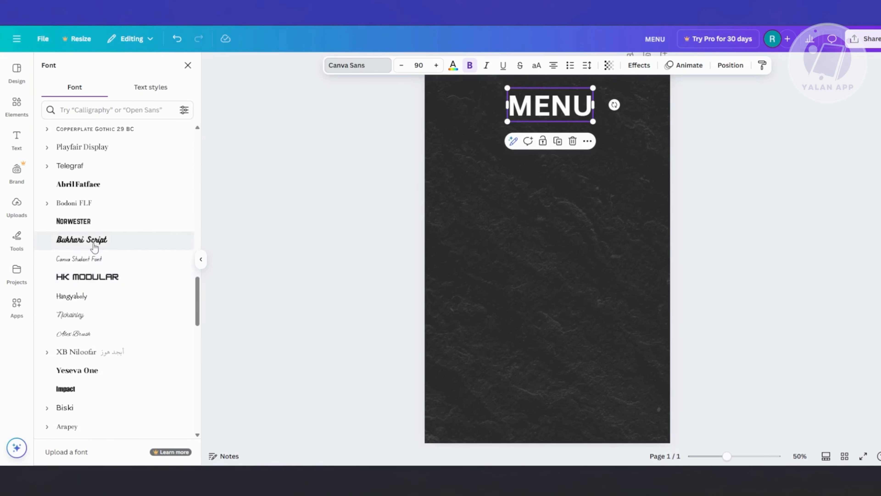
{"action": "left_click", "coordinate": [94, 247]}
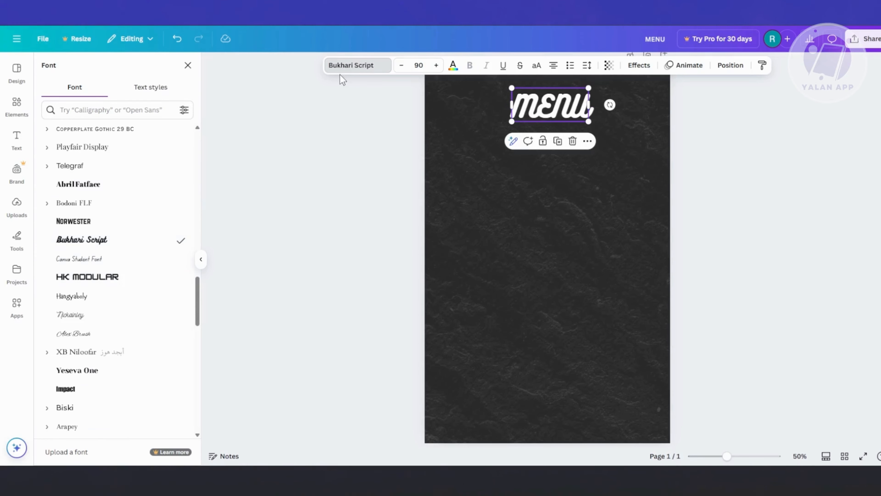
Try the Alex Brush font on the MENU heading.
{"action": "left_click", "coordinate": [340, 67]}
{"action": "left_click", "coordinate": [356, 66]}
{"action": "scroll", "coordinate": [108, 208], "scroll_direction": "down", "scroll_amount": 4}
{"action": "left_click", "coordinate": [76, 195]}
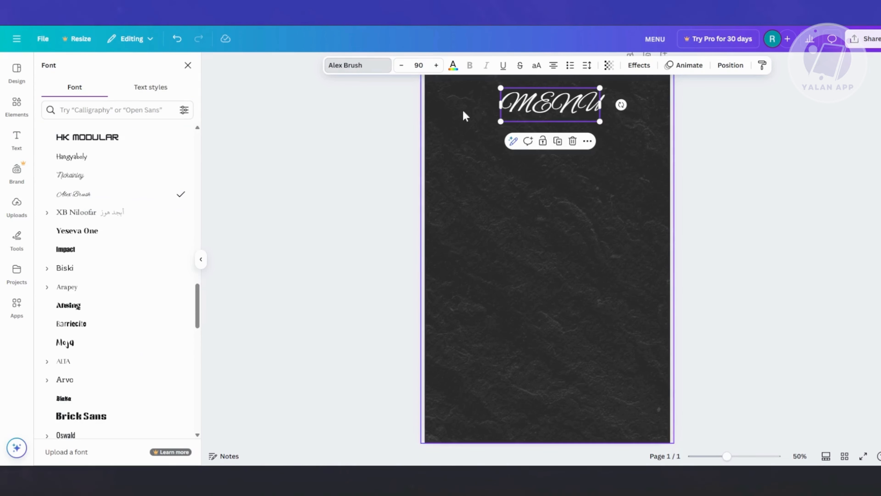
Set the MENU heading's font to Above the Beyond Script and keep it centered on the page.
{"action": "scroll", "coordinate": [124, 238], "scroll_direction": "down", "scroll_amount": 6}
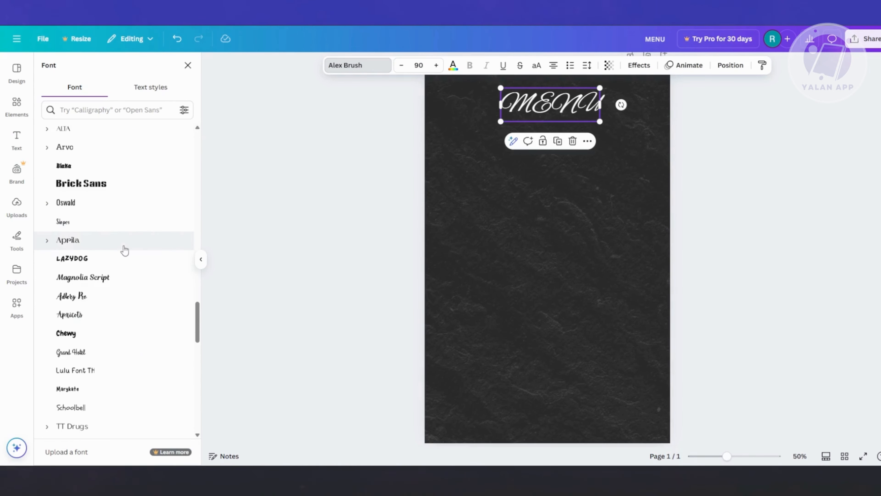
{"action": "scroll", "coordinate": [124, 250], "scroll_direction": "down", "scroll_amount": 12}
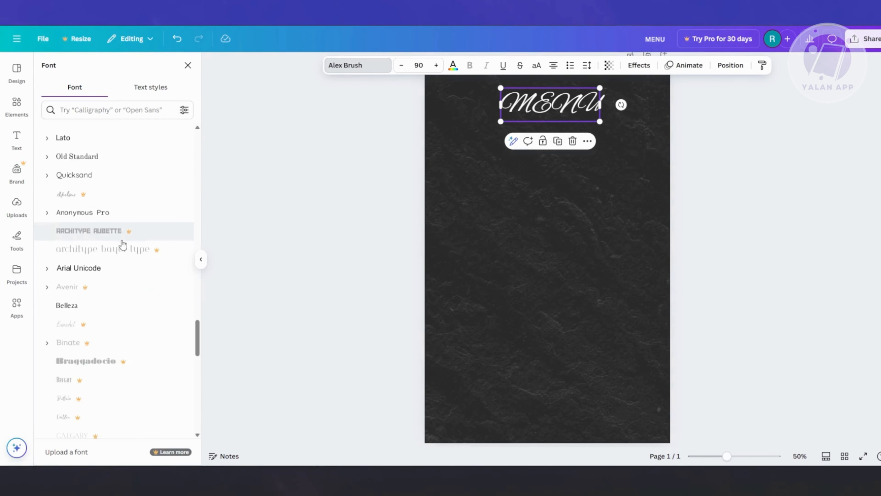
{"action": "scroll", "coordinate": [123, 244], "scroll_direction": "down", "scroll_amount": 11}
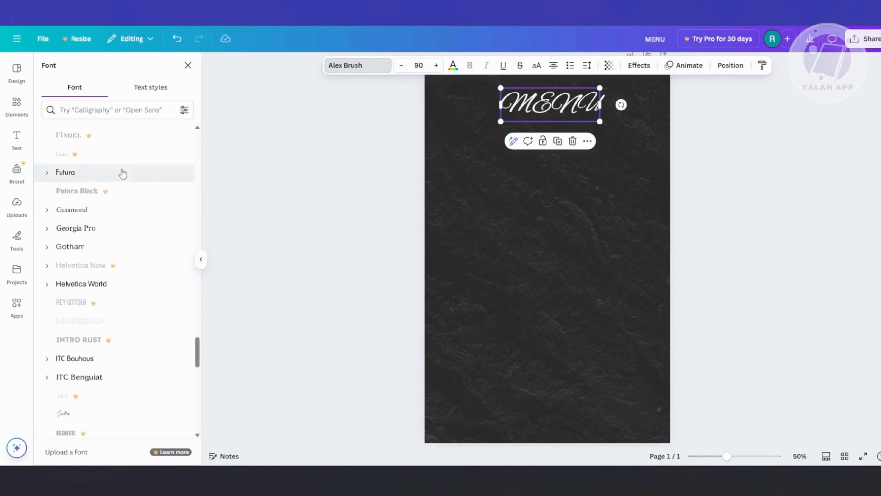
{"action": "scroll", "coordinate": [122, 171], "scroll_direction": "up", "scroll_amount": 1}
{"action": "scroll", "coordinate": [100, 263], "scroll_direction": "down", "scroll_amount": 4}
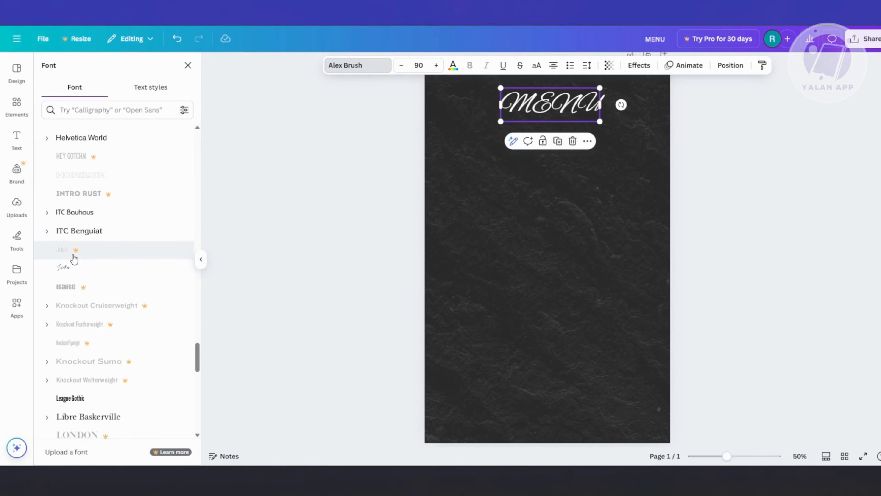
{"action": "scroll", "coordinate": [118, 259], "scroll_direction": "down", "scroll_amount": 10}
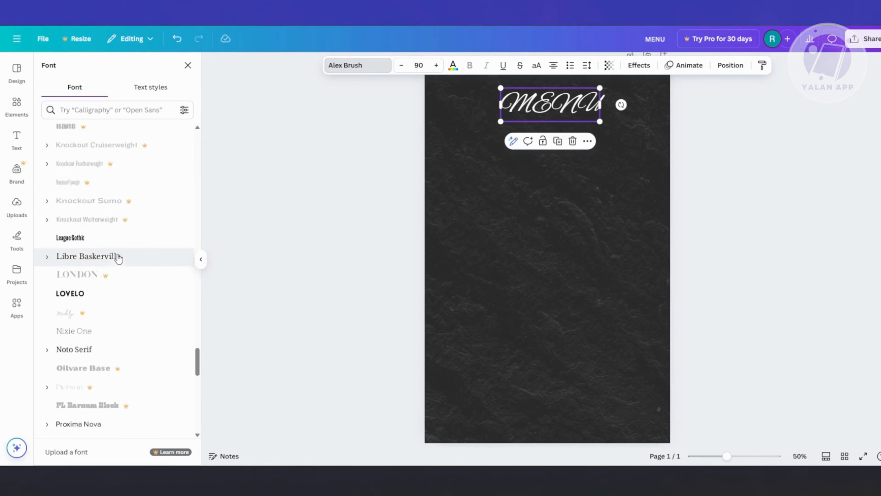
{"action": "scroll", "coordinate": [120, 258], "scroll_direction": "down", "scroll_amount": 5}
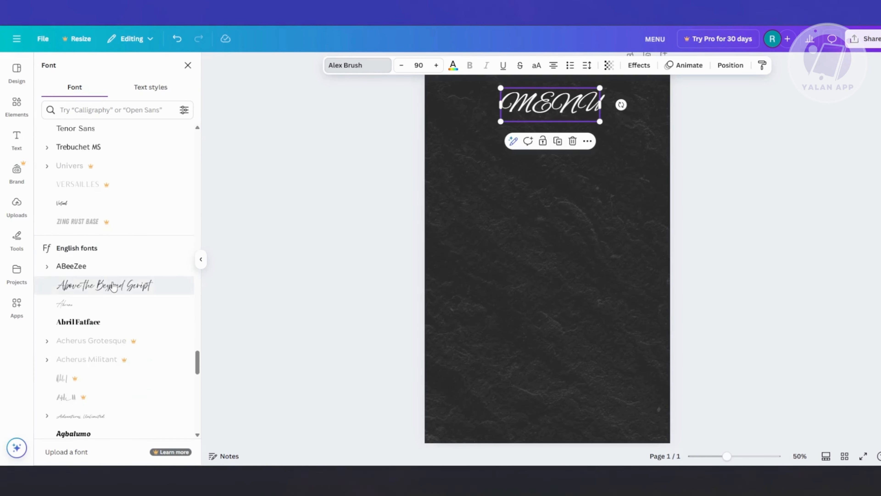
{"action": "left_click", "coordinate": [113, 286]}
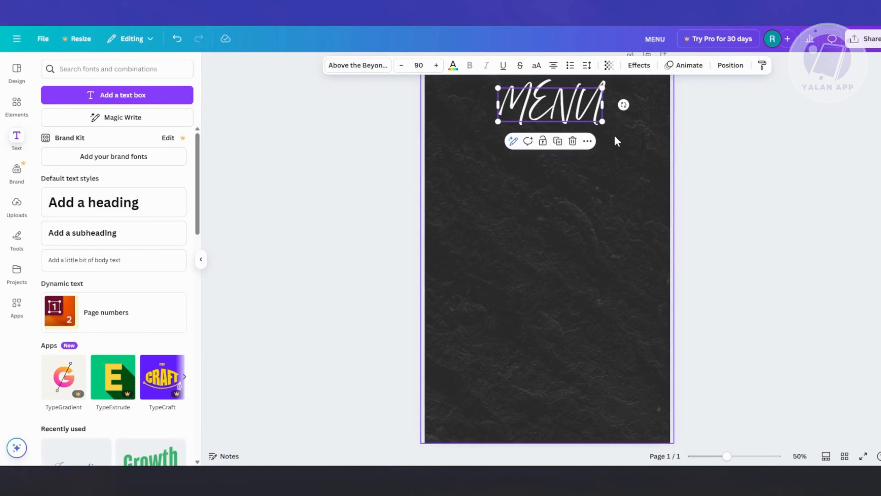
{"action": "left_click", "coordinate": [616, 140]}
{"action": "left_click", "coordinate": [556, 110]}
{"action": "left_click_drag", "start_coordinate": [556, 111], "coordinate": [555, 108]}
{"action": "left_click", "coordinate": [351, 178]}
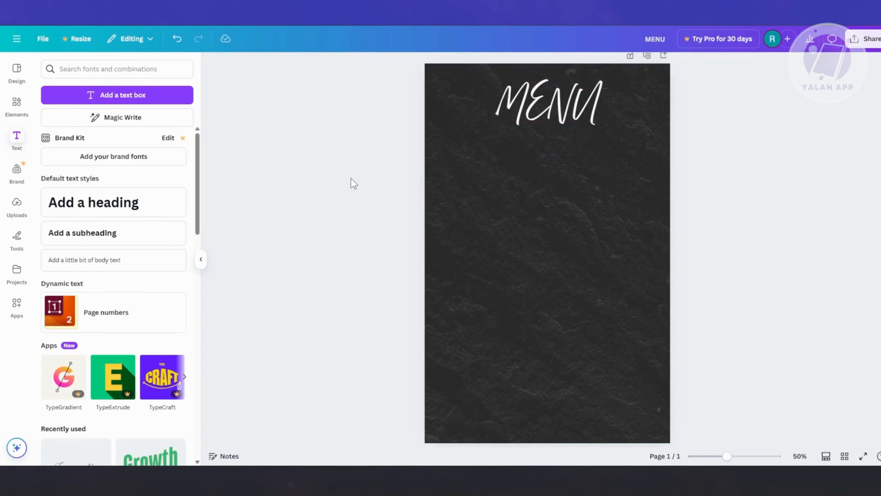
Add a subheading below the MENU heading, enter Breakfast as its text and color it white.
{"action": "scroll", "coordinate": [742, 210], "scroll_direction": "up", "scroll_amount": 1}
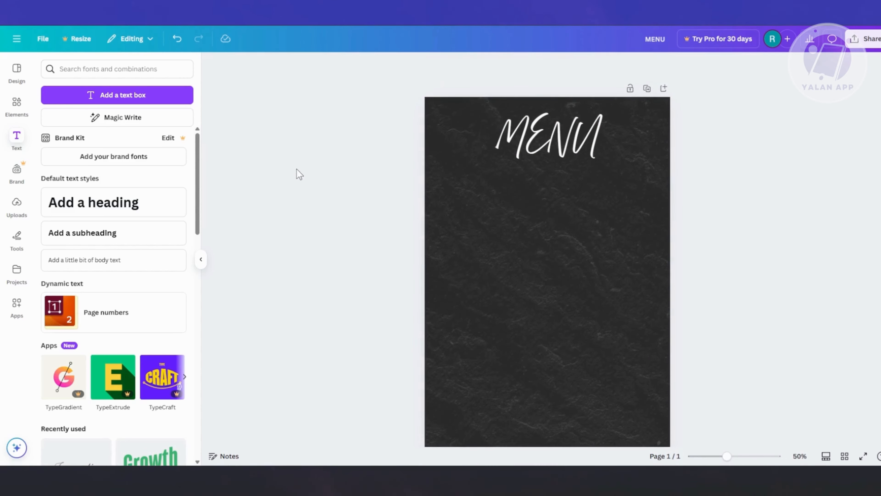
{"action": "scroll", "coordinate": [736, 212], "scroll_direction": "down", "scroll_amount": 2}
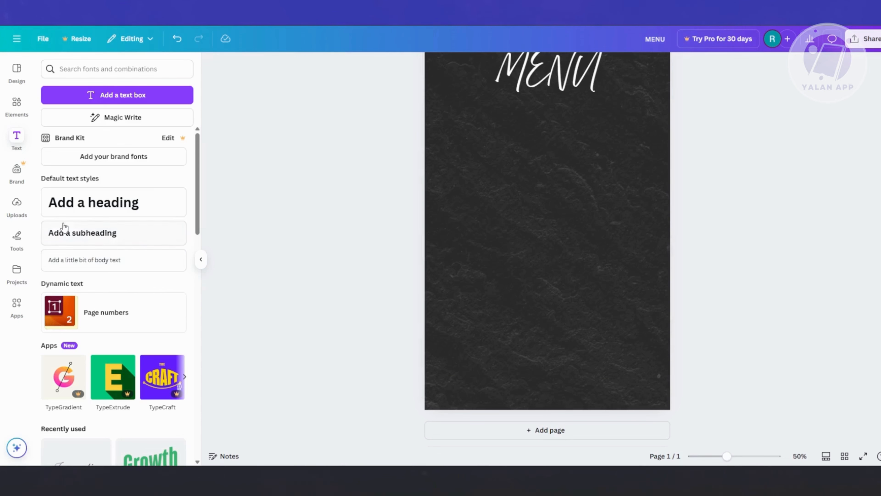
{"action": "left_click_drag", "start_coordinate": [63, 229], "coordinate": [492, 126]}
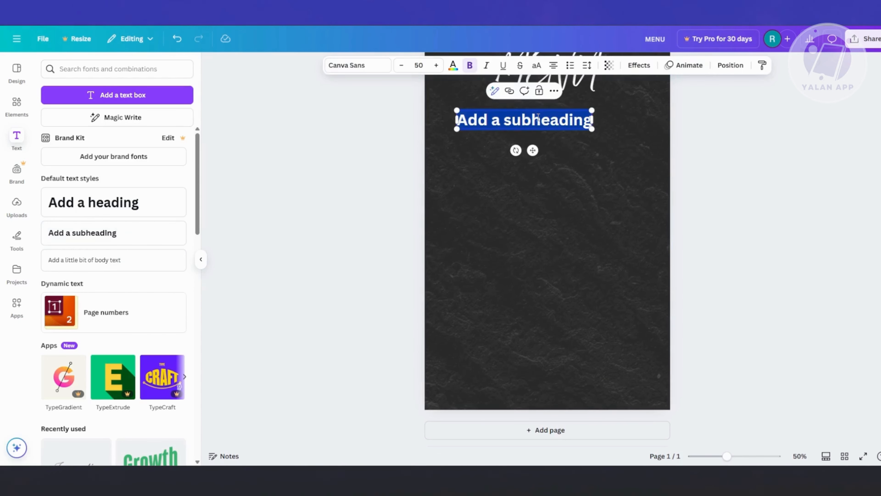
{"action": "type", "text": "Br"}
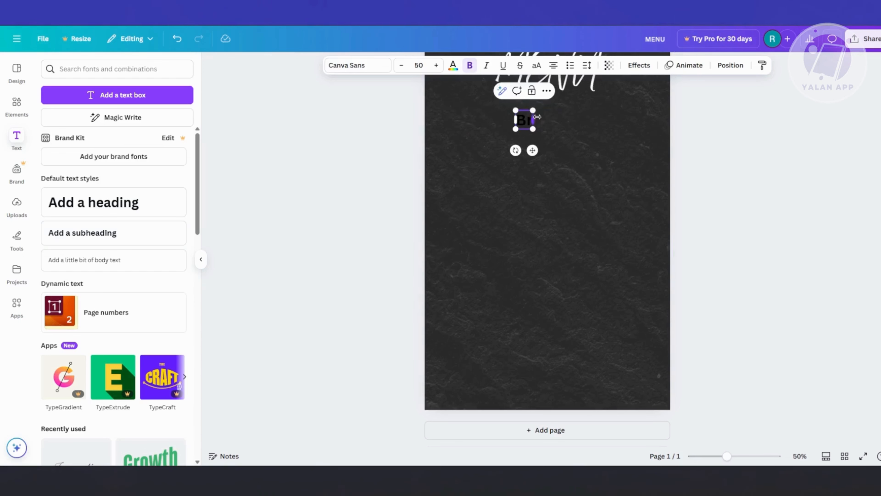
{"action": "type", "text": "eakfast"}
{"action": "key", "text": "ctrl+a"}
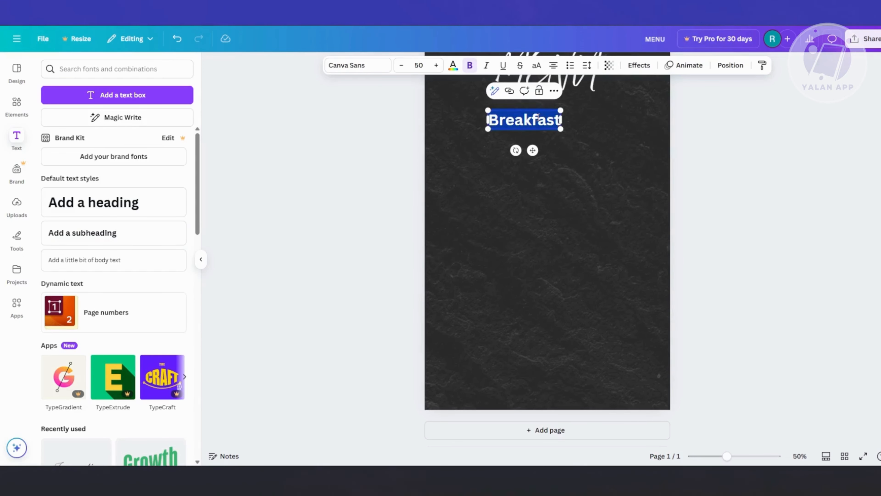
{"action": "left_click", "coordinate": [453, 66]}
{"action": "left_click", "coordinate": [139, 140]}
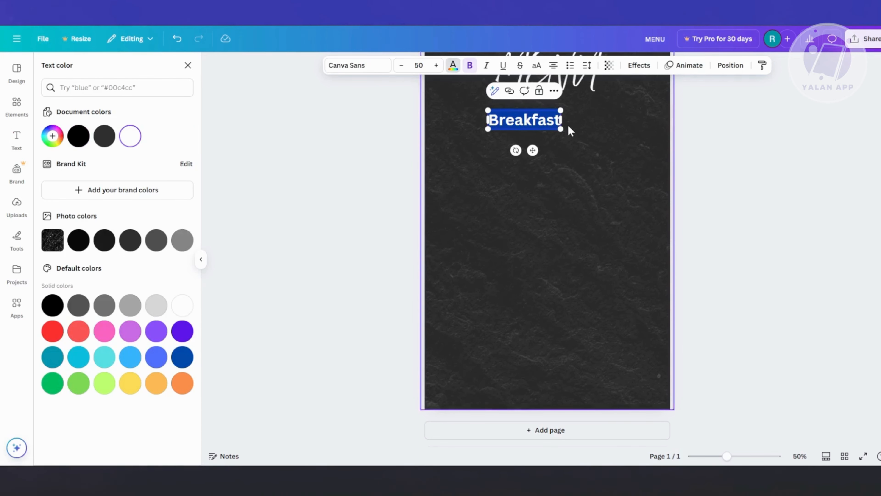
Move the Breakfast subheading toward the page's left side and set its font to Brittany.
{"action": "left_click", "coordinate": [575, 130]}
{"action": "left_click_drag", "start_coordinate": [536, 121], "coordinate": [497, 132]}
{"action": "left_click", "coordinate": [358, 66]}
{"action": "scroll", "coordinate": [104, 278], "scroll_direction": "up", "scroll_amount": 6}
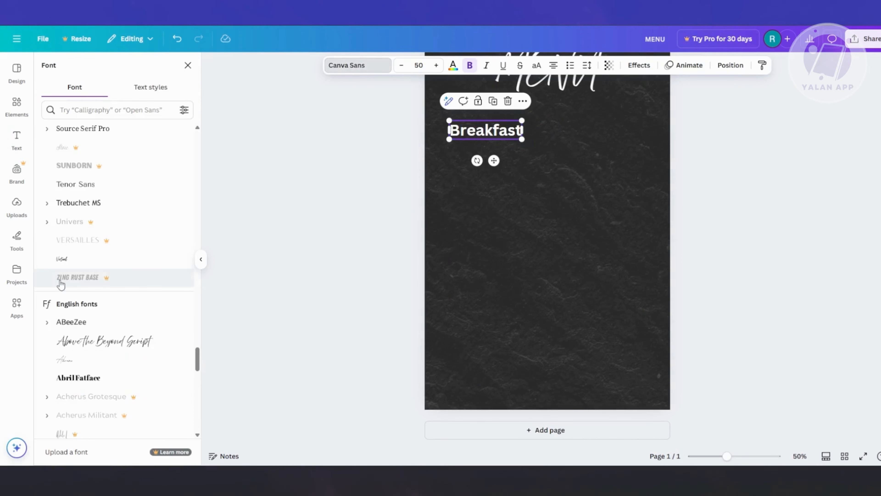
{"action": "scroll", "coordinate": [170, 292], "scroll_direction": "up", "scroll_amount": 5}
{"action": "left_click_drag", "start_coordinate": [195, 305], "coordinate": [210, 144]}
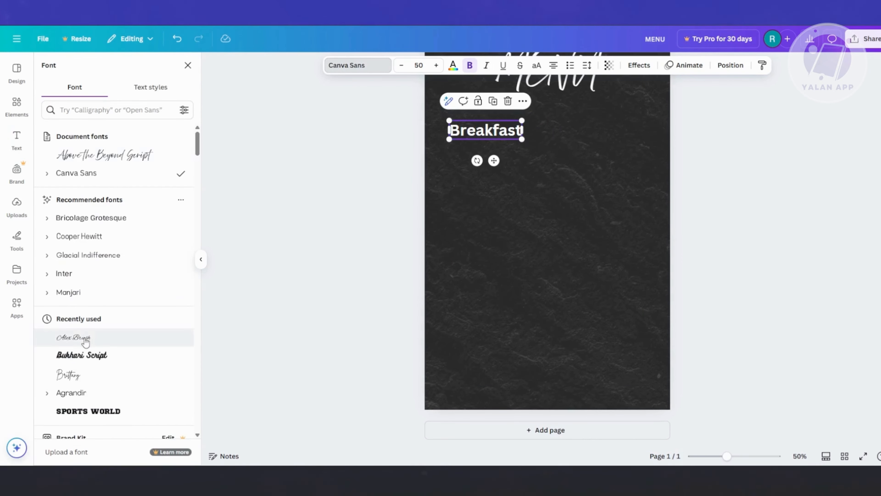
{"action": "left_click", "coordinate": [73, 375]}
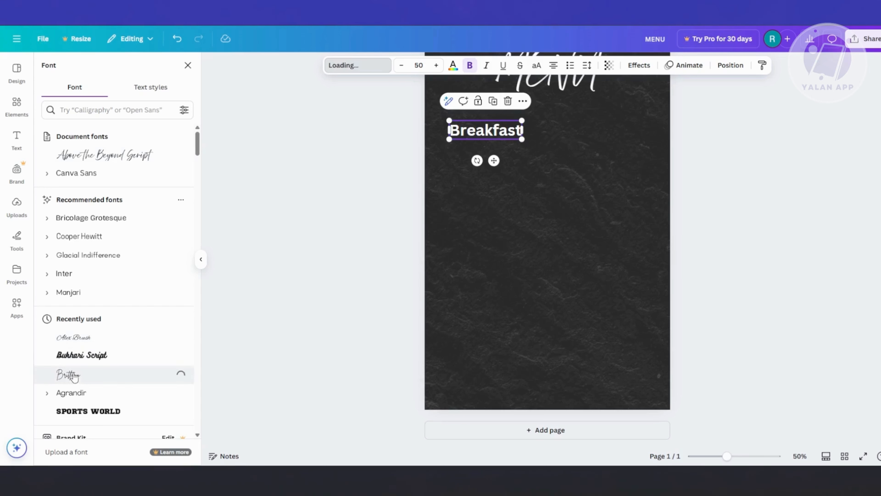
Duplicate the Breakfast subheading twice, one copy at the page's middle right and one lower left, and change the middle-right copy to Lunch.
{"action": "scroll", "coordinate": [589, 210], "scroll_direction": "up", "scroll_amount": 3}
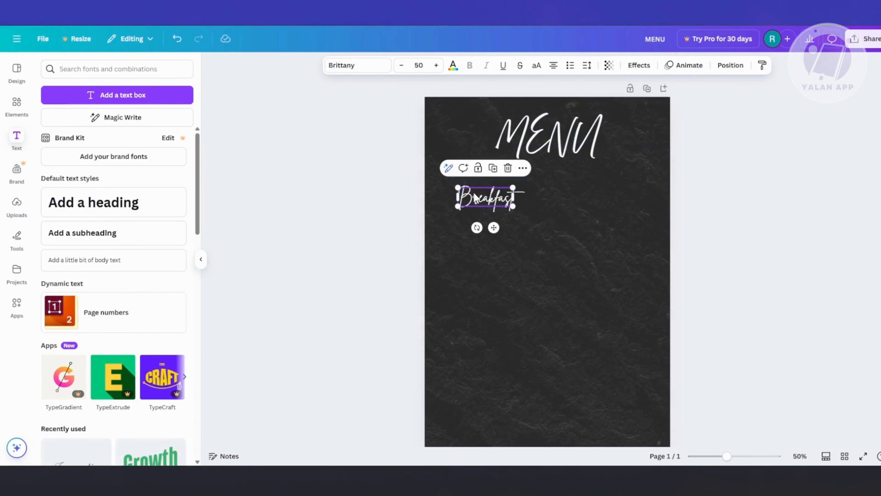
{"action": "left_click_drag", "start_coordinate": [480, 196], "coordinate": [492, 316]}
{"action": "key", "text": "ctrl+d"}
{"action": "left_click", "coordinate": [587, 251]}
{"action": "left_click", "coordinate": [590, 249]}
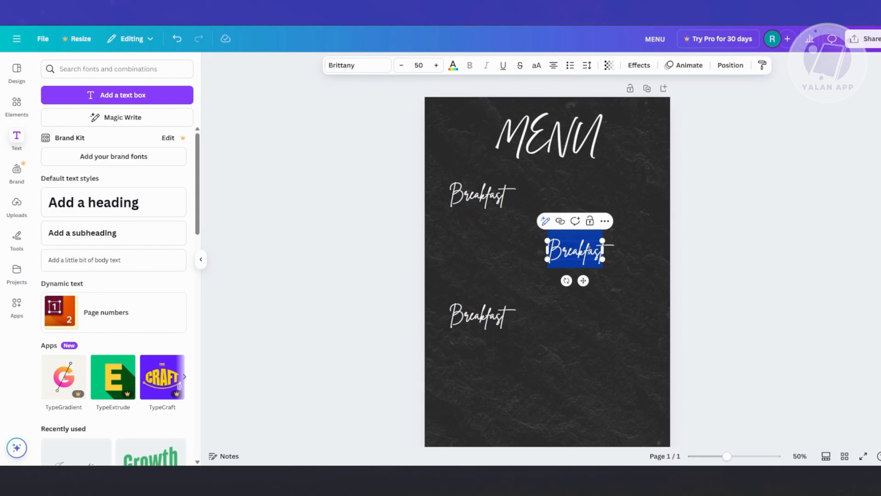
{"action": "type", "text": "Lunch"}
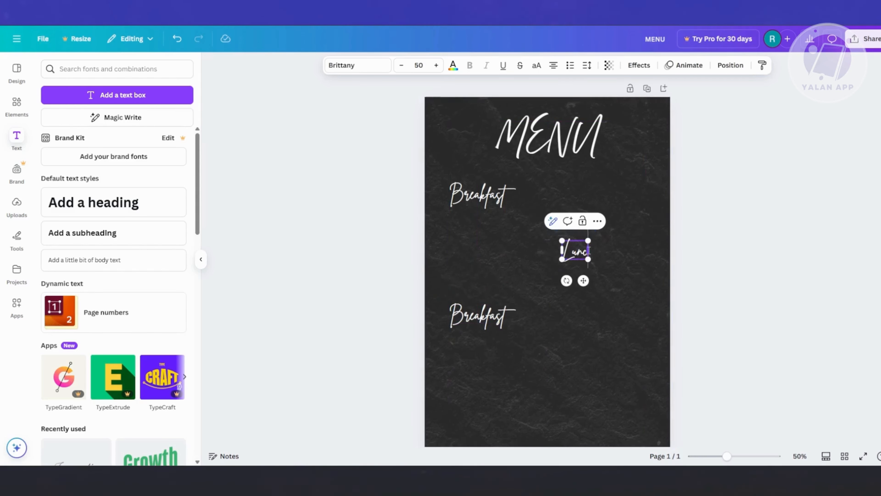
Change the lower-left Breakfast copy's text to Dinner and align its left edge with the Breakfast subheading.
{"action": "left_click", "coordinate": [468, 326]}
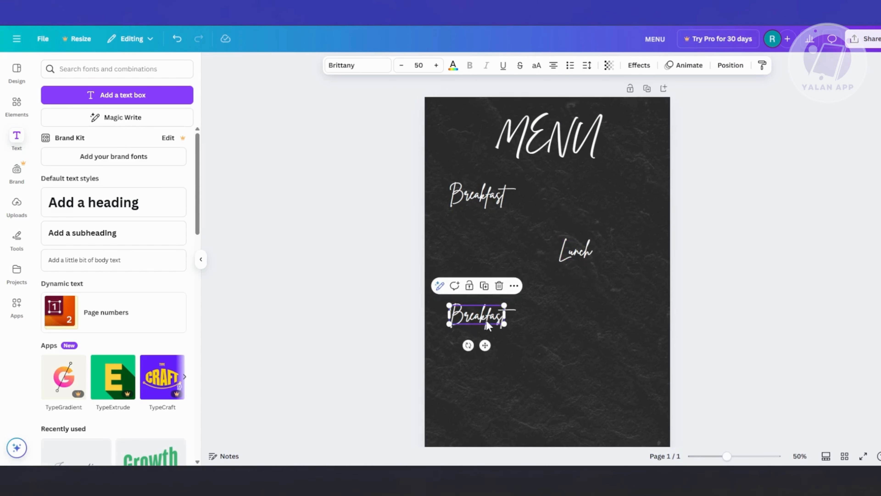
{"action": "left_click", "coordinate": [486, 320]}
{"action": "type", "text": "dINNER"}
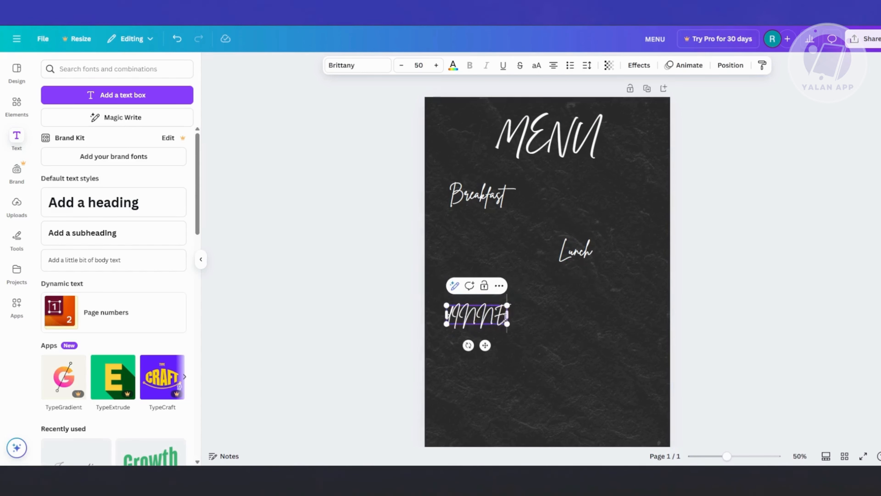
{"action": "key", "text": "BackSpace"}
{"action": "key", "text": "BackSpace"}
{"action": "key", "text": "BackSpace"}
{"action": "key", "text": "BackSpace"}
{"action": "key", "text": "BackSpace"}
{"action": "key", "text": "BackSpace"}
{"action": "type", "text": "Dinner"}
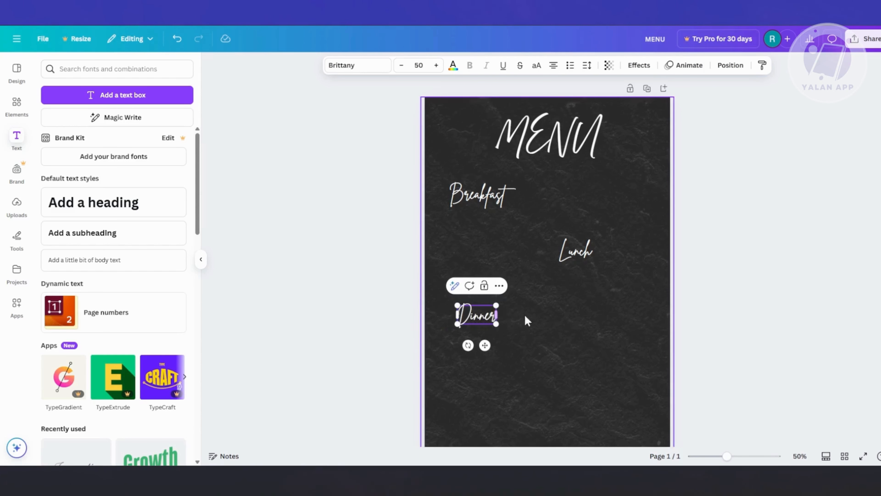
{"action": "left_click", "coordinate": [537, 337]}
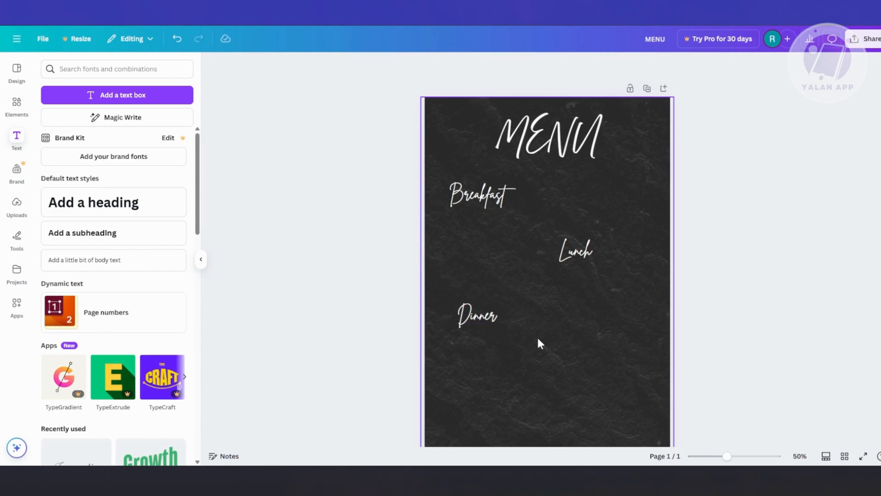
{"action": "left_click_drag", "start_coordinate": [497, 306], "coordinate": [488, 306]}
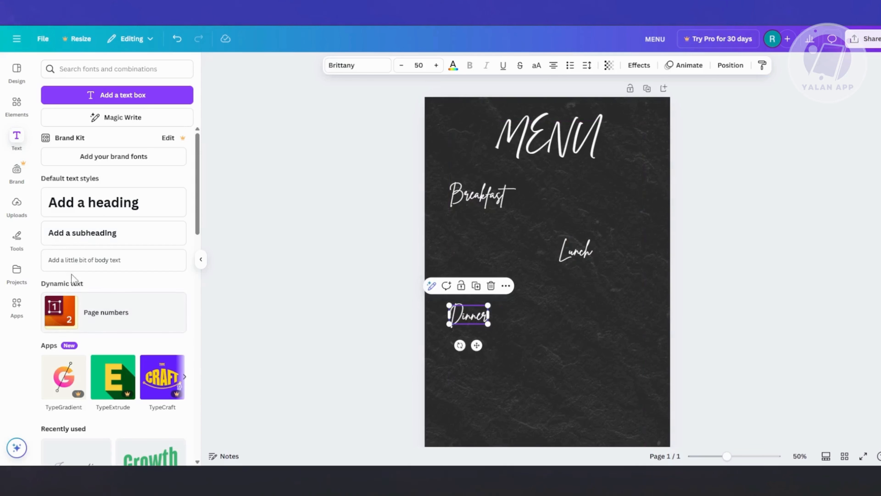
Add a body text below the Breakfast subheading, enter Eggs as its text and color it white.
{"action": "left_click_drag", "start_coordinate": [85, 260], "coordinate": [489, 223]}
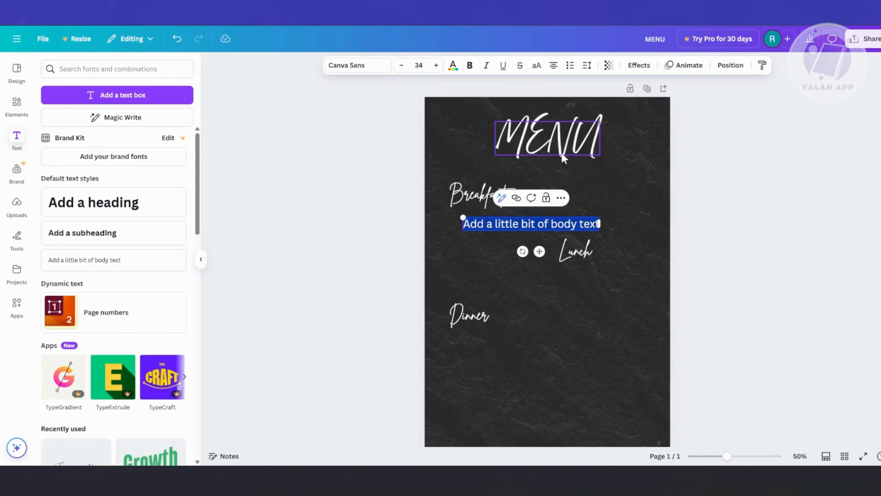
{"action": "type", "text": "Eggds"}
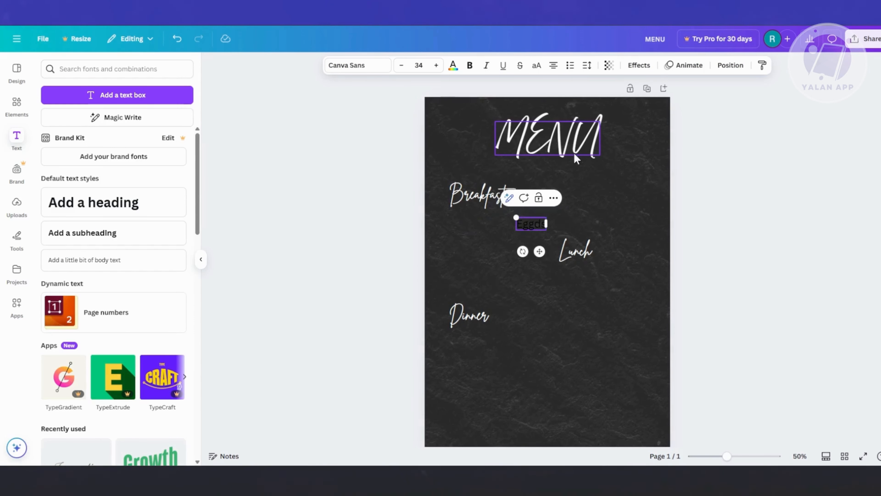
{"action": "key", "text": "BackSpace"}
{"action": "key", "text": "BackSpace"}
{"action": "type", "text": "s"}
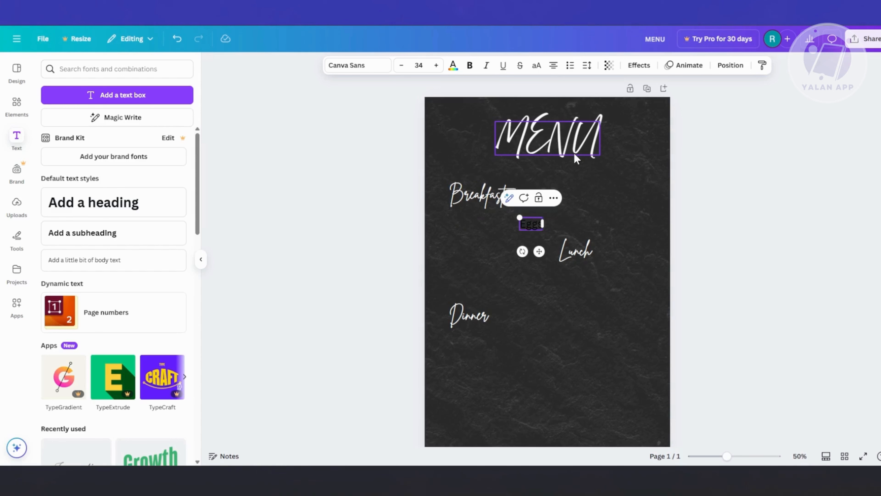
{"action": "key", "text": "ctrl+a"}
{"action": "left_click", "coordinate": [453, 65]}
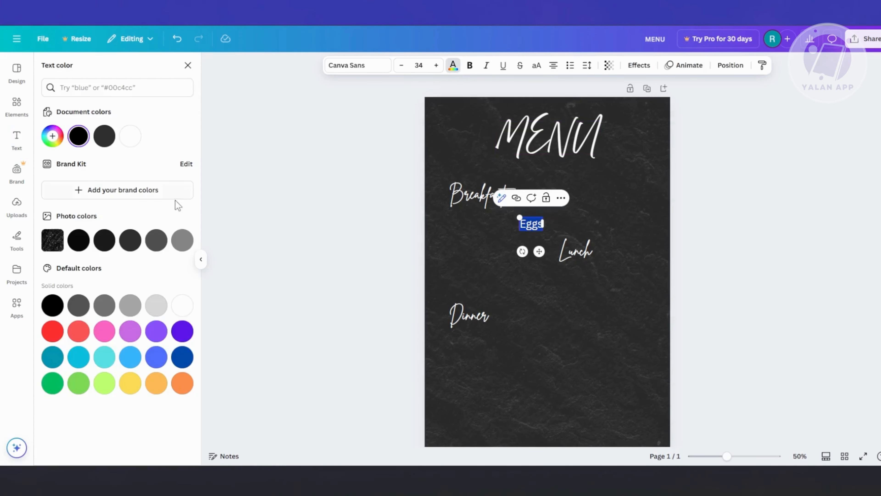
{"action": "left_click", "coordinate": [182, 304]}
{"action": "left_click", "coordinate": [493, 285]}
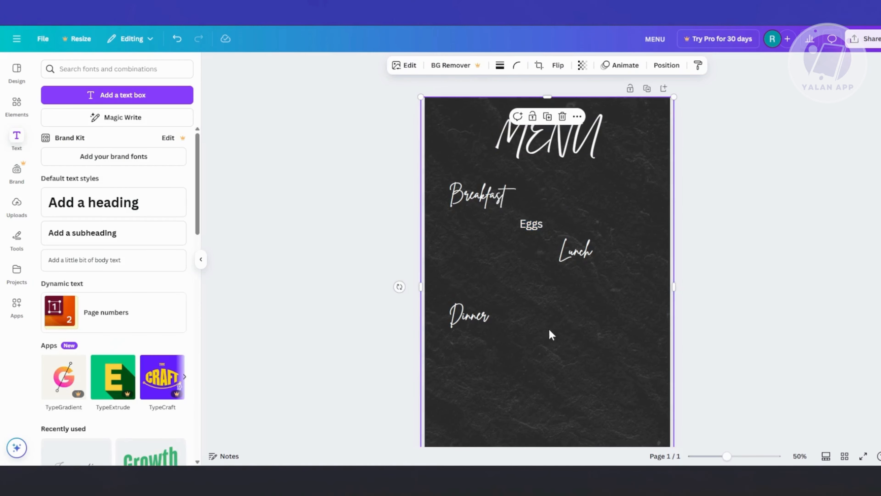
Move the Eggs text under the Breakfast subheading, aligned with its left edge, and duplicate it twice in a column below.
{"action": "left_click_drag", "start_coordinate": [533, 232], "coordinate": [465, 263]}
{"action": "key", "text": "ctrl+d"}
{"action": "key", "text": "ctrl+d"}
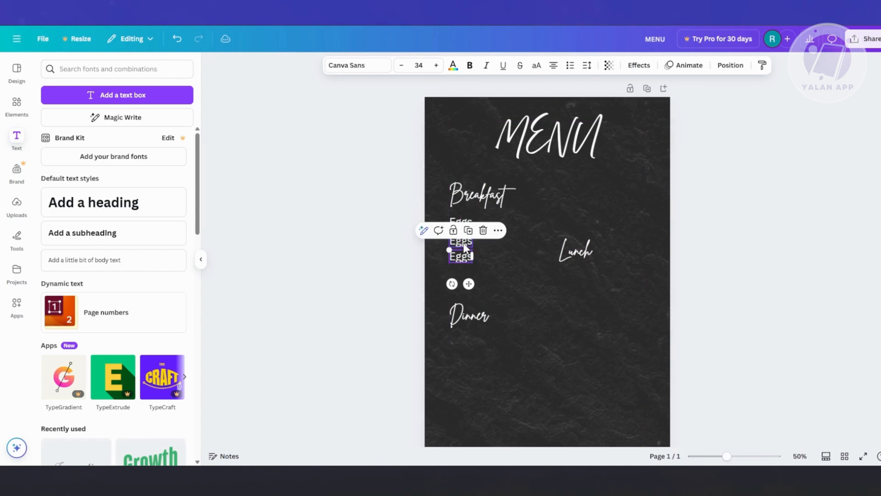
Change the two lower Eggs copies to Sausage and Bread and align Sausage with the left edge of Eggs.
{"action": "double_click", "coordinate": [461, 241]}
{"action": "type", "text": "Sau"}
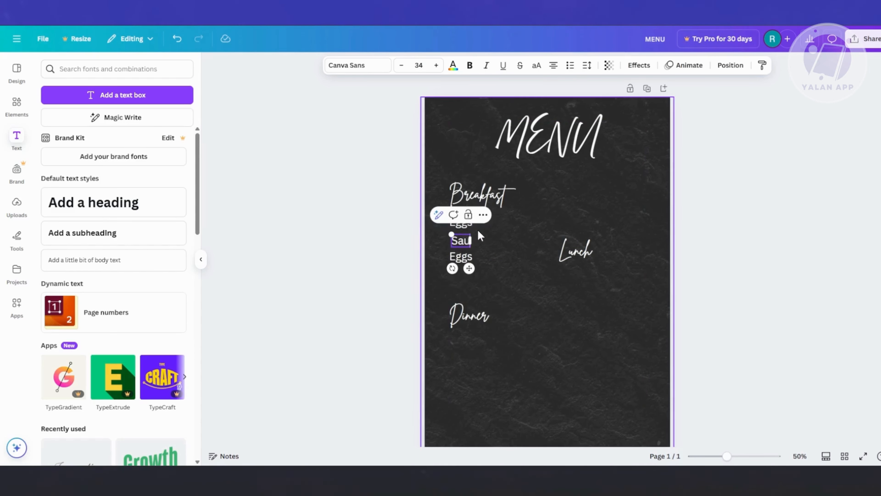
{"action": "type", "text": "sage"}
{"action": "left_click", "coordinate": [476, 260]}
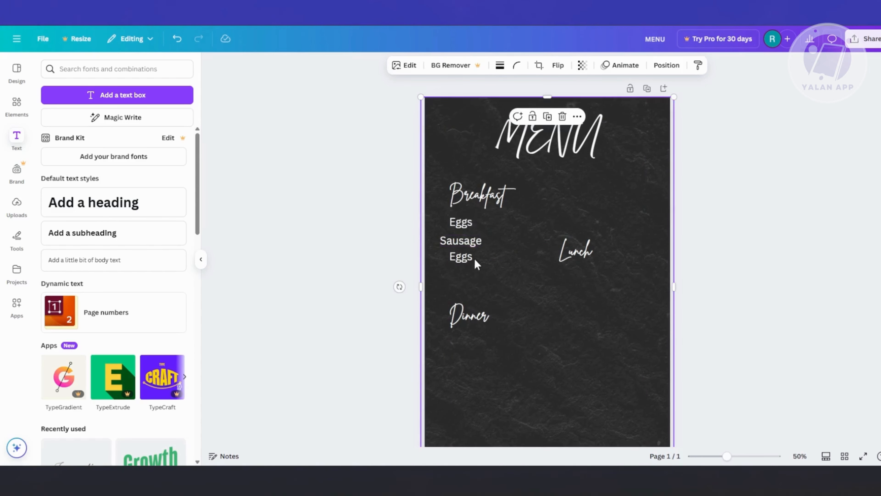
{"action": "left_click_drag", "start_coordinate": [462, 239], "coordinate": [472, 240]}
{"action": "left_click", "coordinate": [469, 256]}
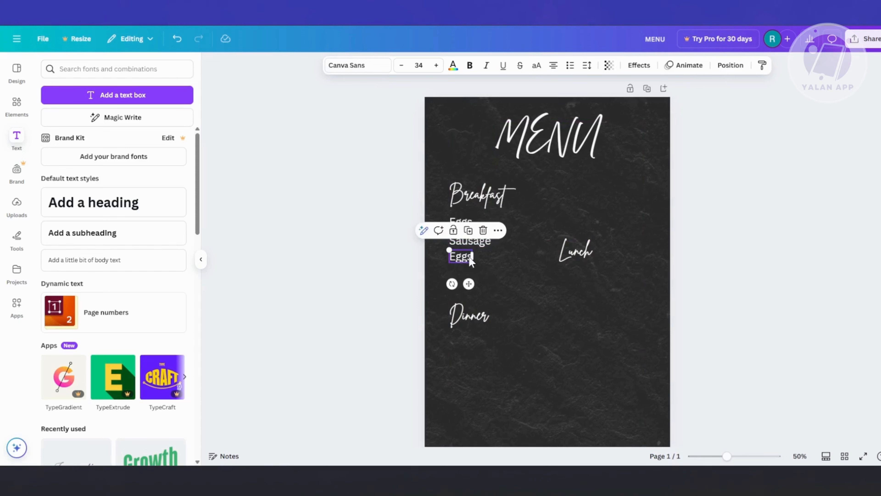
{"action": "double_click", "coordinate": [469, 257]}
{"action": "type", "text": "Bread"}
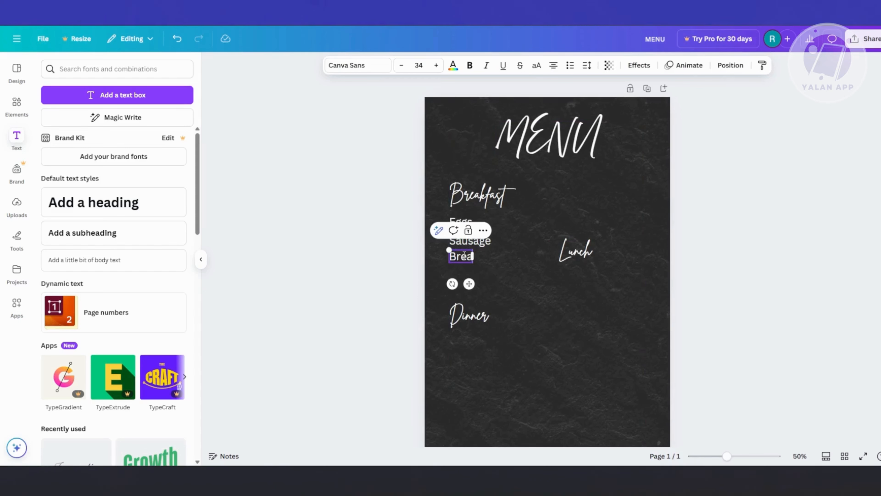
{"action": "left_click", "coordinate": [480, 266]}
Duplicate the Eggs, Sausage and Bread list twice, placing one copy under Lunch and one under Dinner.
{"action": "left_click_drag", "start_coordinate": [458, 256], "coordinate": [461, 222]}
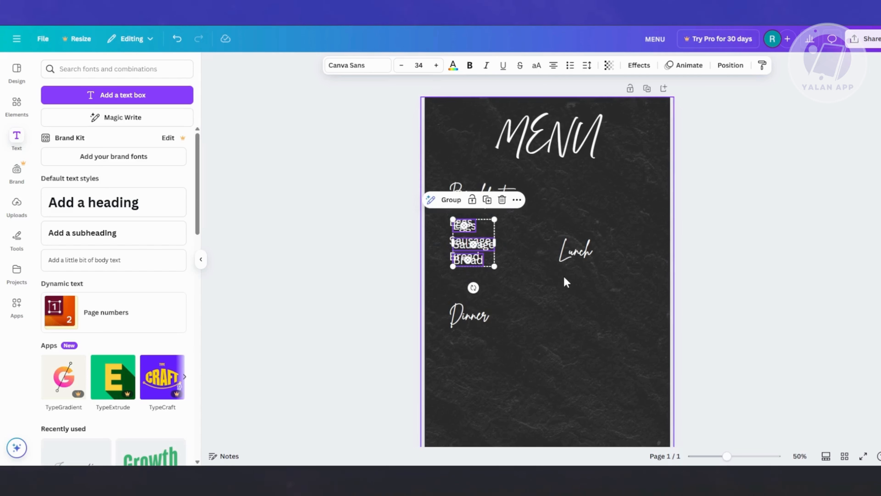
{"action": "left_click_drag", "start_coordinate": [466, 232], "coordinate": [463, 342]}
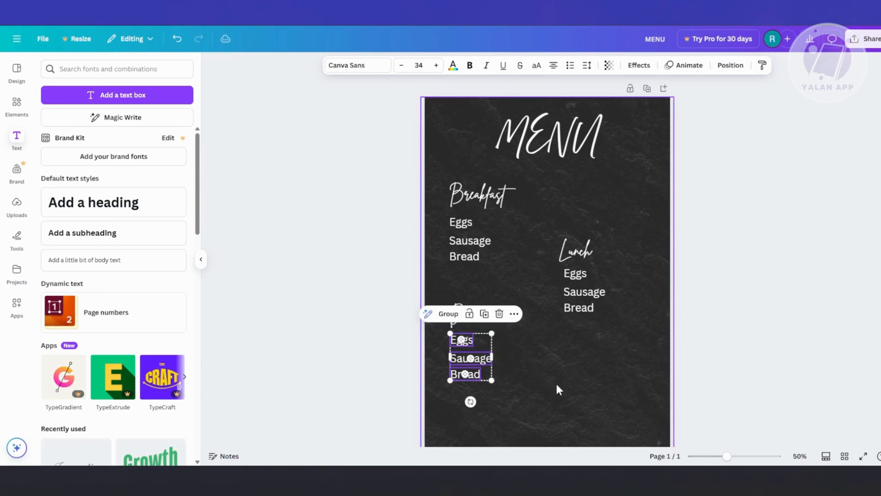
{"action": "left_click", "coordinate": [576, 382]}
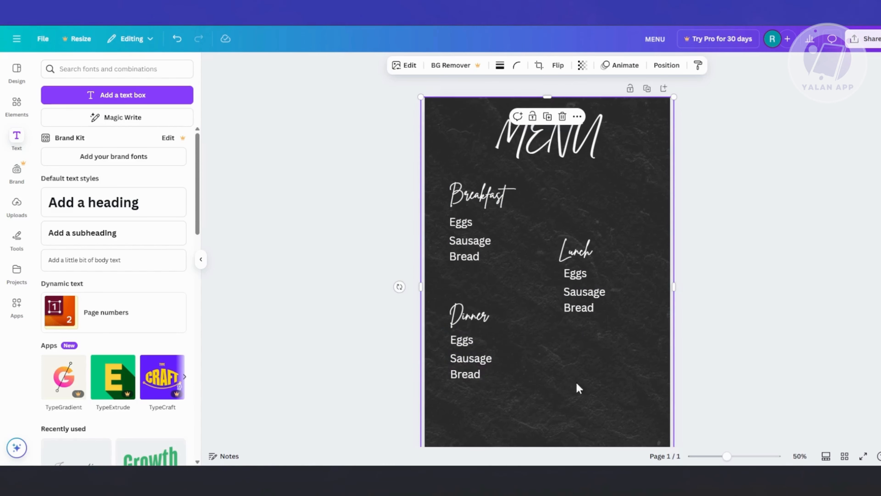
Place another copy of the three-item list directly beside the Breakfast items as a price column.
{"action": "left_click", "coordinate": [497, 249]}
{"action": "left_click", "coordinate": [541, 213]}
{"action": "key", "text": "ctrl+v"}
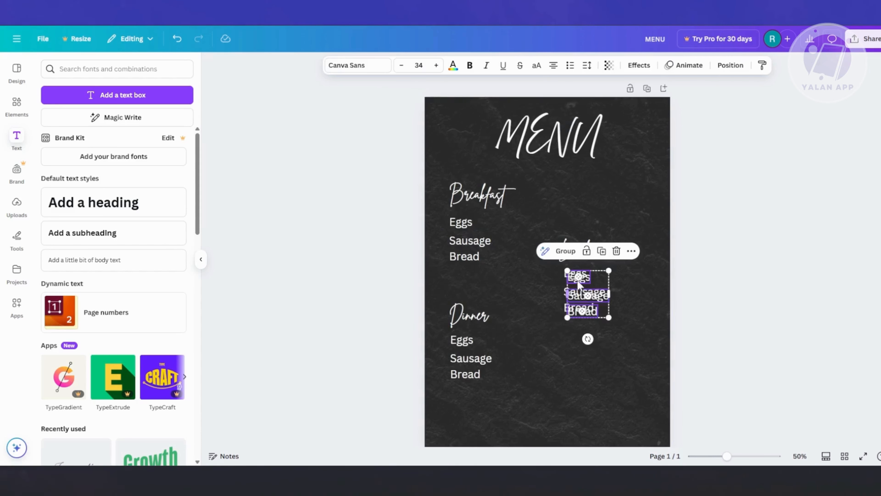
{"action": "left_click_drag", "start_coordinate": [573, 273], "coordinate": [506, 216]}
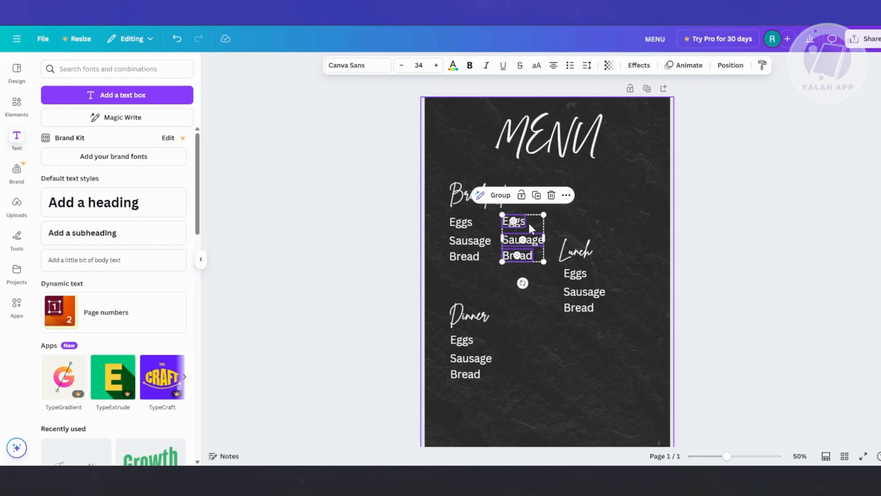
{"action": "double_click", "coordinate": [521, 221]}
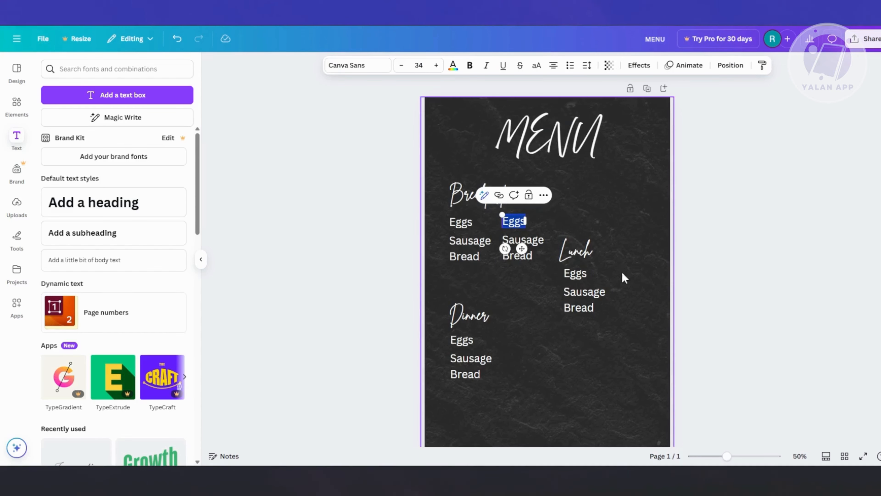
{"action": "left_click", "coordinate": [516, 282]}
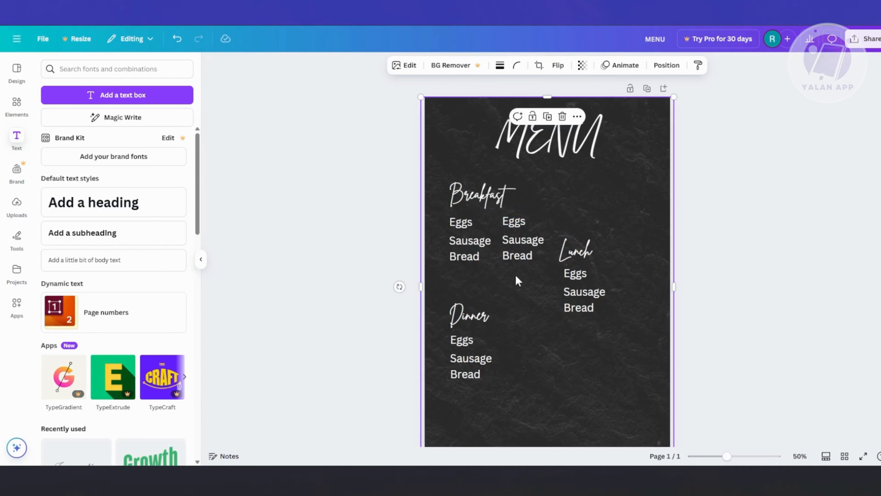
{"action": "left_click", "coordinate": [513, 221]}
{"action": "left_click_drag", "start_coordinate": [502, 270], "coordinate": [543, 203]}
{"action": "key", "text": "Delete"}
{"action": "left_click", "coordinate": [460, 223]}
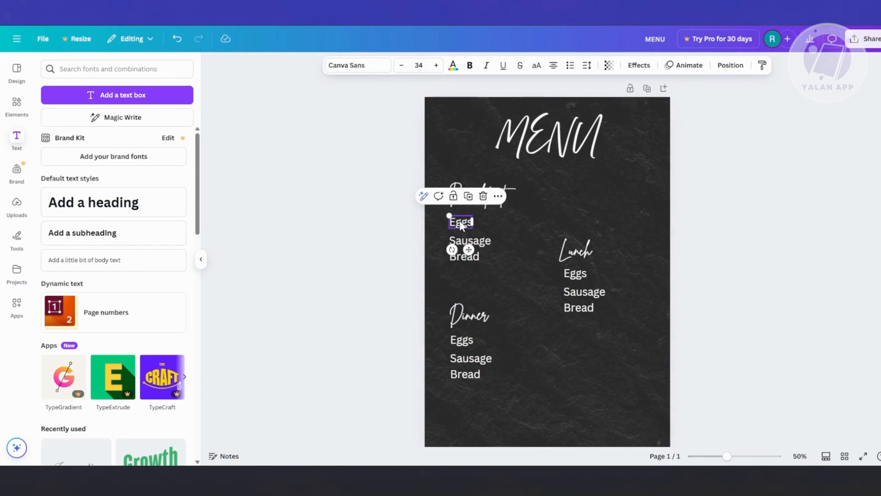
{"action": "double_click", "coordinate": [461, 223]}
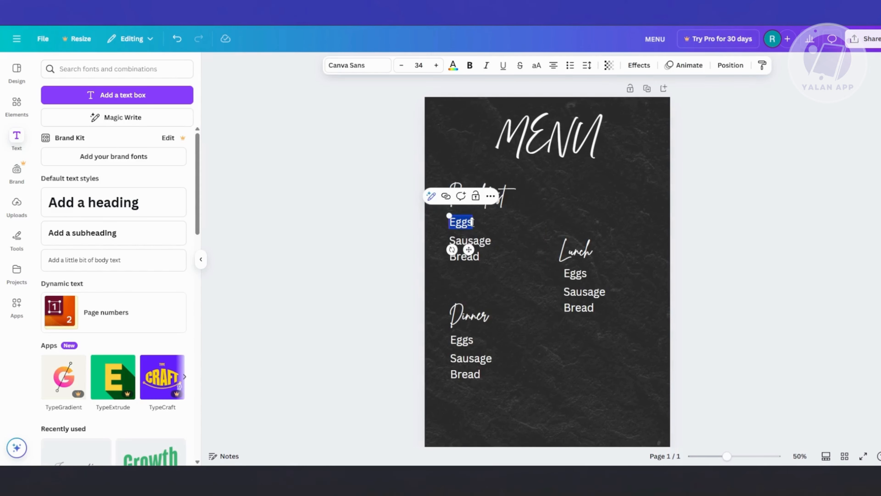
{"action": "left_click", "coordinate": [523, 274]}
{"action": "key", "text": "ctrl+z"}
{"action": "left_click", "coordinate": [525, 222]}
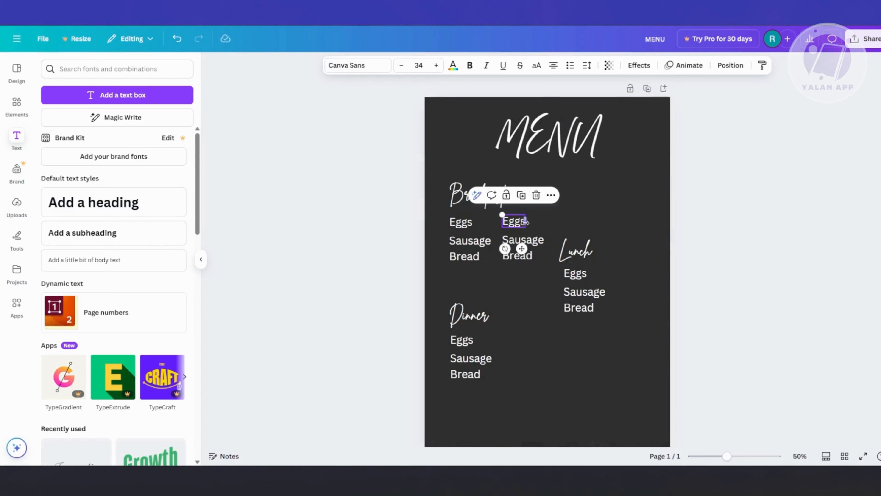
{"action": "left_click", "coordinate": [720, 259]}
{"action": "key", "text": "ctrl+z"}
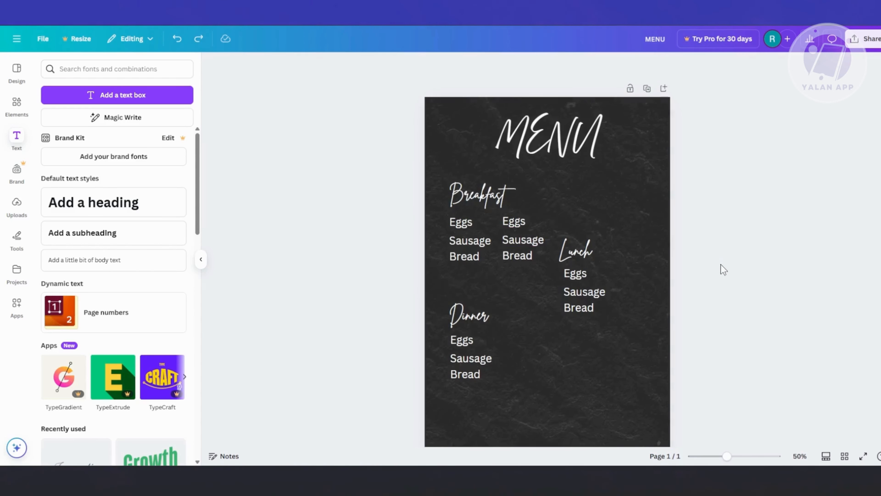
Change the copied Eggs and Sausage texts in the column beside the Breakfast items to $1 and $2.
{"action": "double_click", "coordinate": [525, 225]}
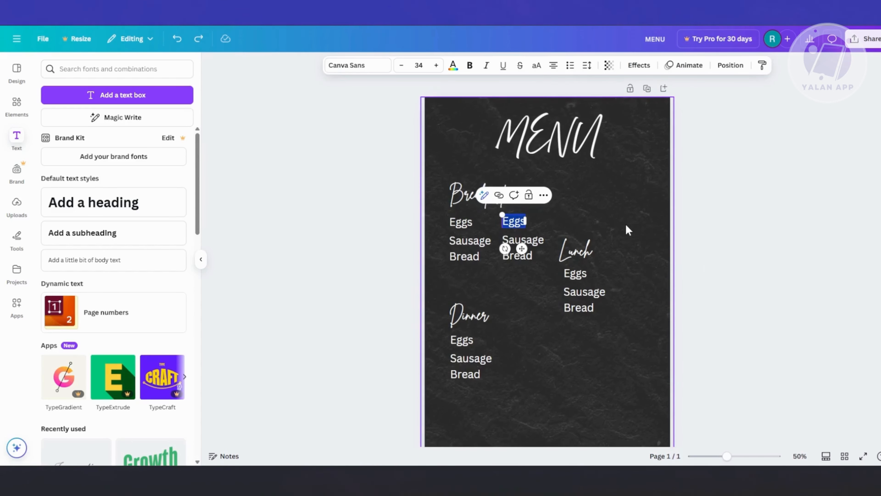
{"action": "key", "text": "BackSpace"}
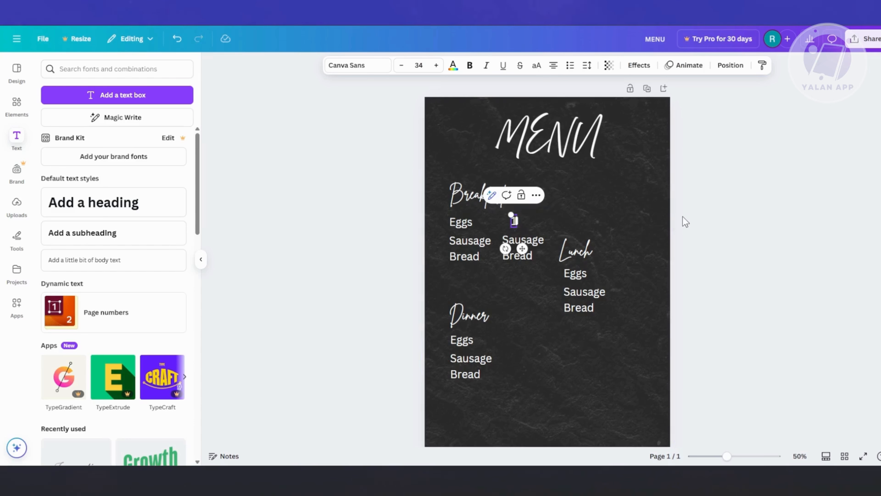
{"action": "type", "text": "$"}
{"action": "double_click", "coordinate": [528, 237]}
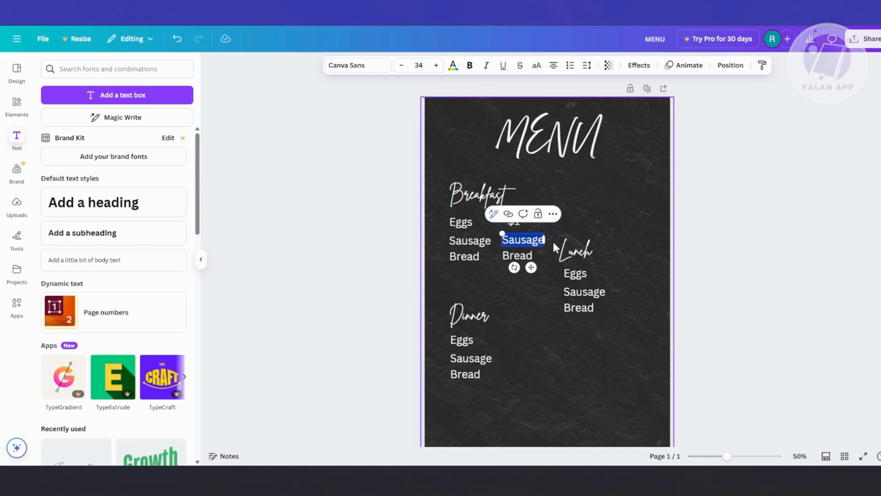
{"action": "type", "text": "$@"}
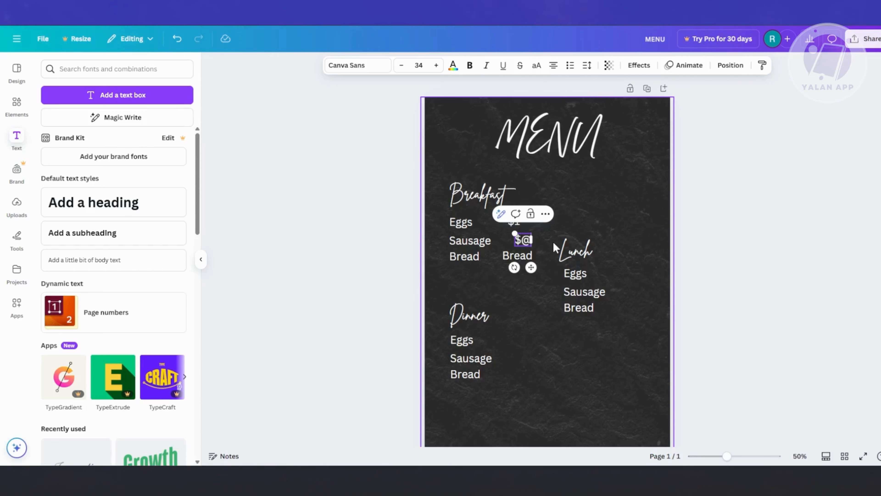
{"action": "key", "text": "BackSpace"}
{"action": "type", "text": "2"}
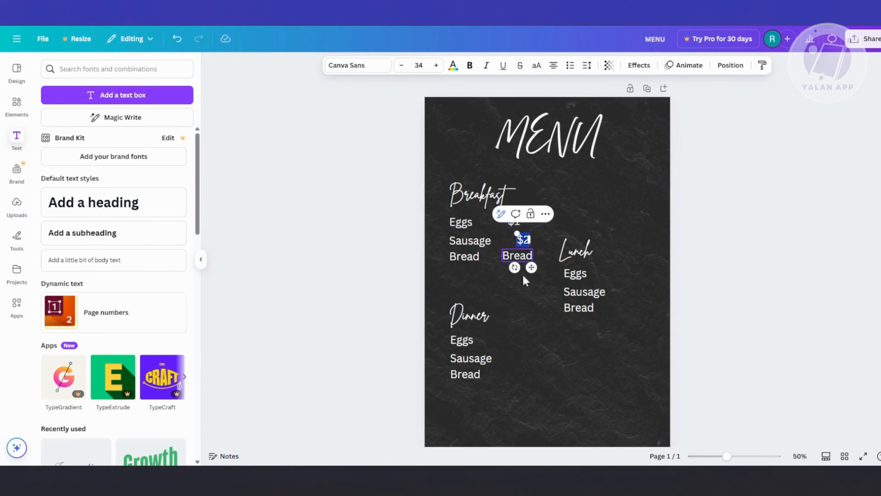
Change the copied Bread text in the column beside the Breakfast items to $3.
{"action": "left_click", "coordinate": [515, 257]}
{"action": "double_click", "coordinate": [517, 257]}
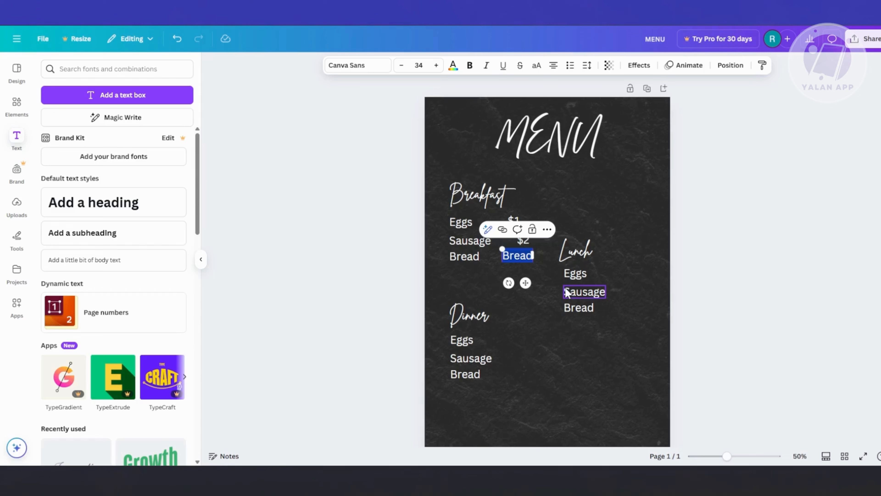
{"action": "type", "text": "$#"}
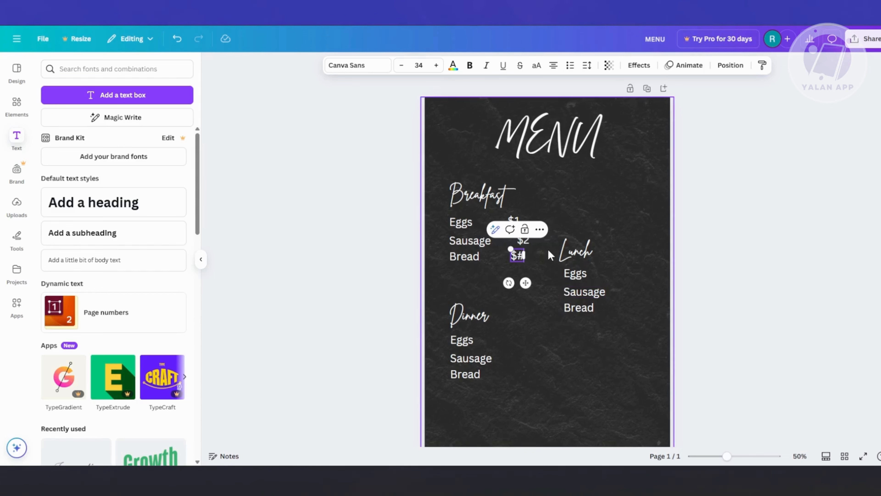
{"action": "key", "text": "BackSpace"}
{"action": "type", "text": "3"}
{"action": "left_click", "coordinate": [549, 261]}
Line up the $1, $2 and $3 prices in a column and duplicate them beside the Lunch and Dinner items.
{"action": "left_click_drag", "start_coordinate": [525, 241], "coordinate": [512, 339]}
{"action": "key", "text": "ctrl+d"}
{"action": "key", "text": "ctrl+d"}
{"action": "left_click", "coordinate": [741, 362]}
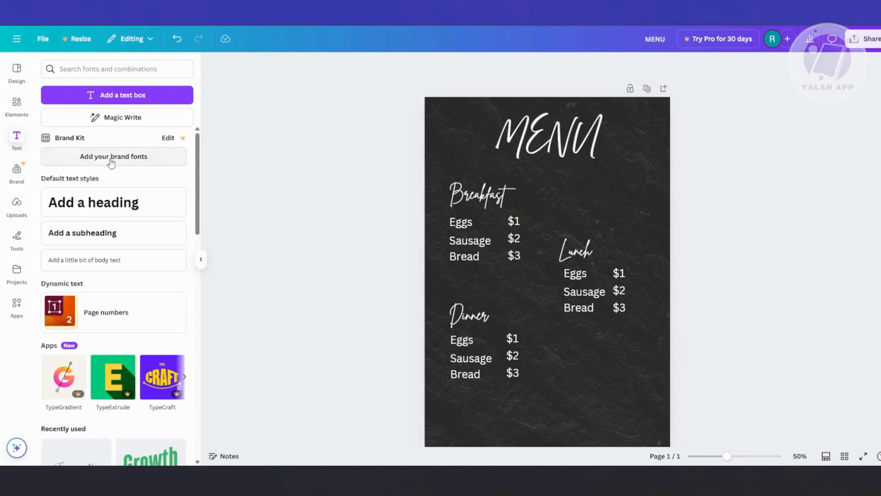
Search the design elements for FLOWERS and limit the results to graphics.
{"action": "left_click", "coordinate": [19, 102]}
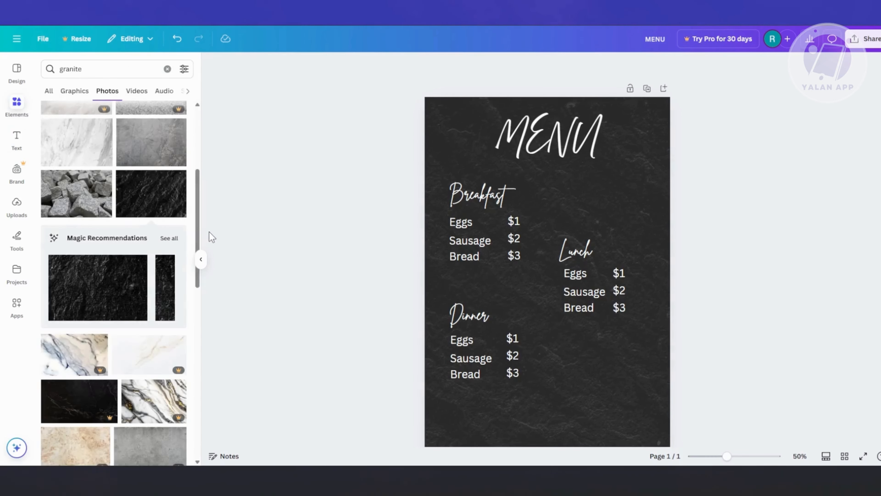
{"action": "left_click", "coordinate": [104, 68]}
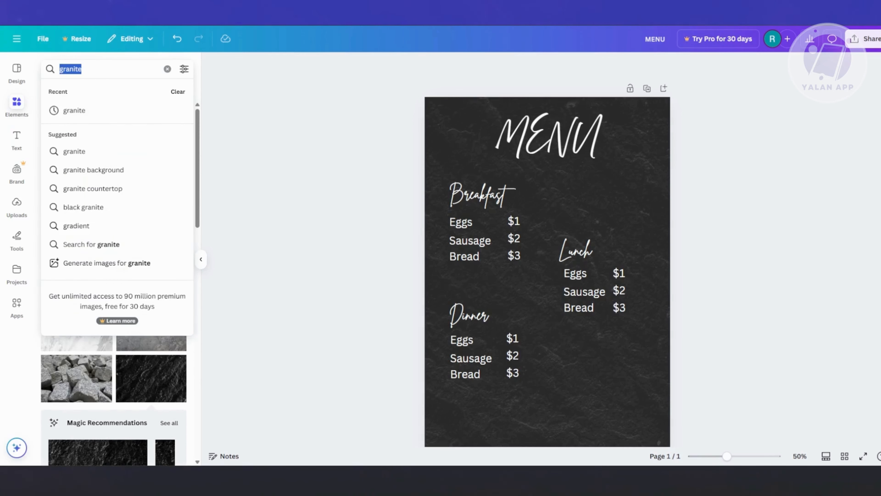
{"action": "type", "text": "FLOWERS"}
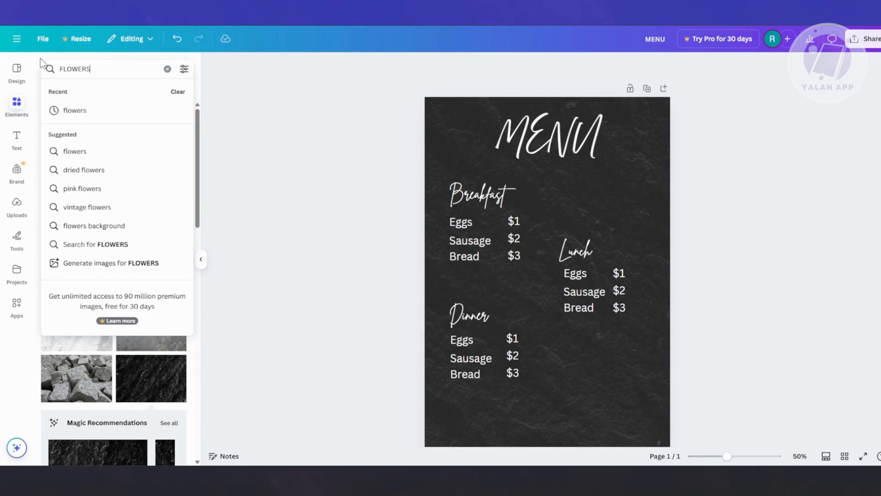
{"action": "key", "text": "Return"}
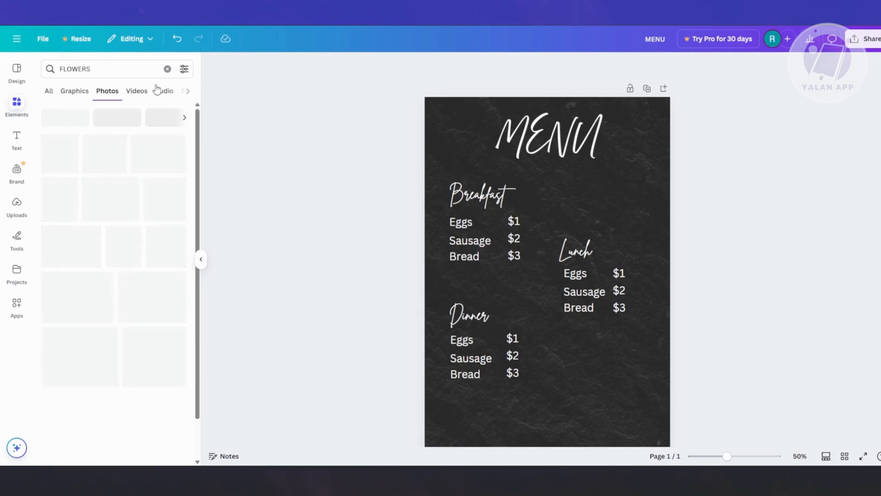
{"action": "left_click", "coordinate": [74, 91]}
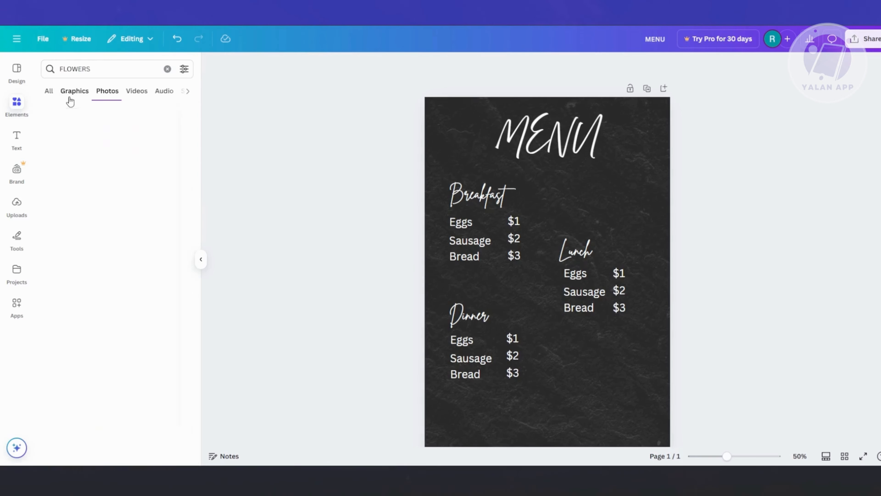
Place the orange flower graphic over the page's upper-right corner and make it mostly transparent.
{"action": "scroll", "coordinate": [111, 243], "scroll_direction": "down", "scroll_amount": 1}
{"action": "scroll", "coordinate": [111, 243], "scroll_direction": "down", "scroll_amount": 5}
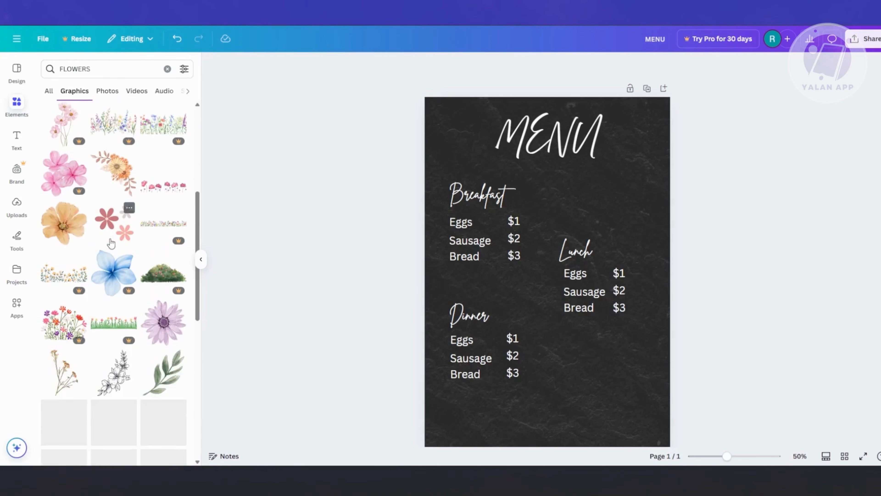
{"action": "left_click_drag", "start_coordinate": [60, 228], "coordinate": [617, 153]}
{"action": "left_click_drag", "start_coordinate": [638, 221], "coordinate": [626, 195]}
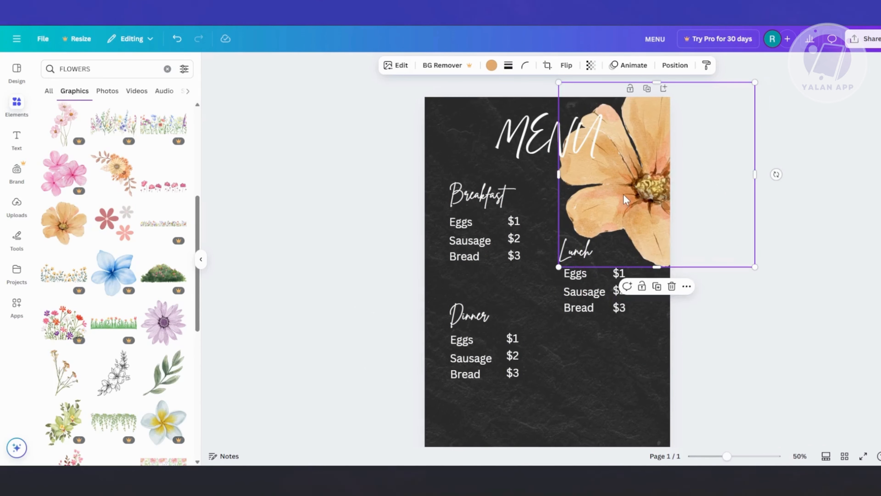
{"action": "left_click", "coordinate": [592, 65]}
{"action": "left_click_drag", "start_coordinate": [616, 103], "coordinate": [565, 109]}
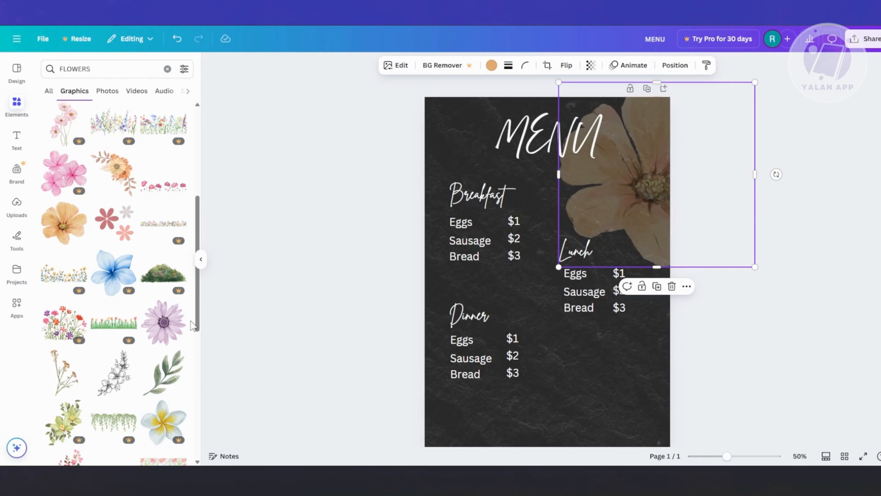
Add the green leaf branch graphic to the page's lower-right corner and fade it into the background.
{"action": "scroll", "coordinate": [150, 315], "scroll_direction": "down", "scroll_amount": 5}
{"action": "left_click_drag", "start_coordinate": [163, 193], "coordinate": [492, 321]}
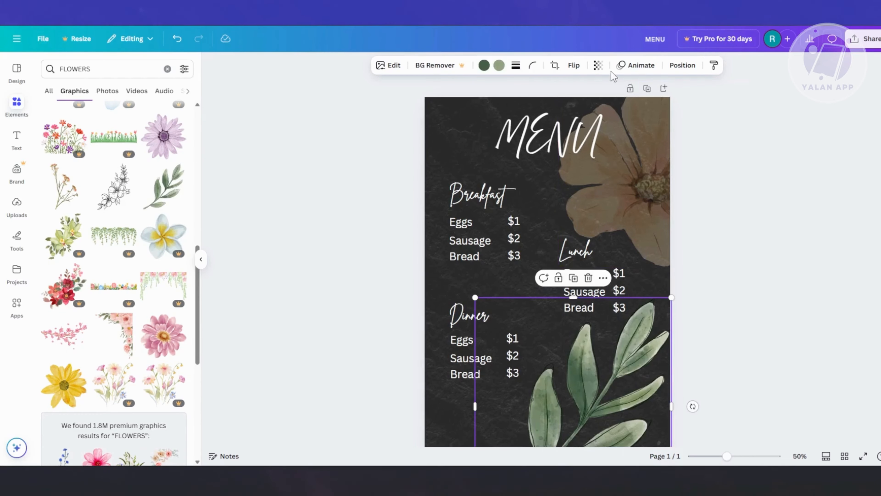
{"action": "left_click", "coordinate": [599, 65]}
{"action": "left_click_drag", "start_coordinate": [619, 104], "coordinate": [573, 107]}
{"action": "left_click", "coordinate": [764, 187]}
Place the yellow flower graphic over the page's upper-left corner and set its transparency to 20.
{"action": "scroll", "coordinate": [133, 269], "scroll_direction": "down", "scroll_amount": 4}
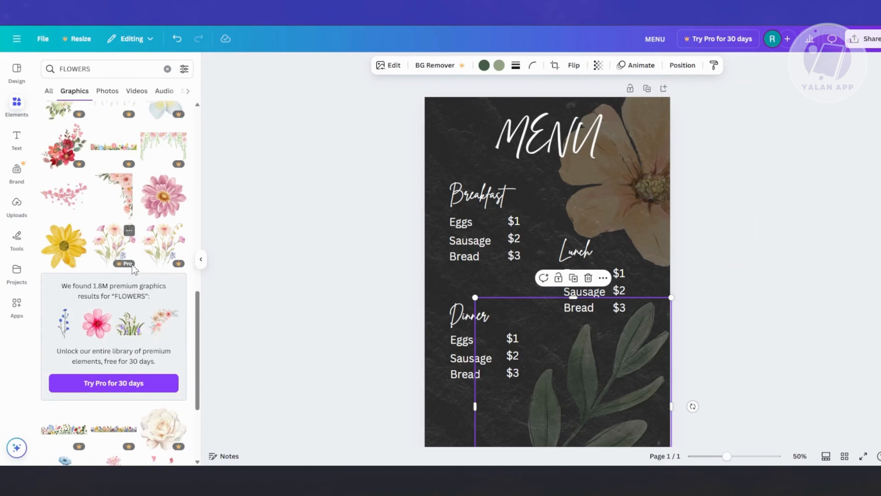
{"action": "scroll", "coordinate": [135, 270], "scroll_direction": "down", "scroll_amount": 4}
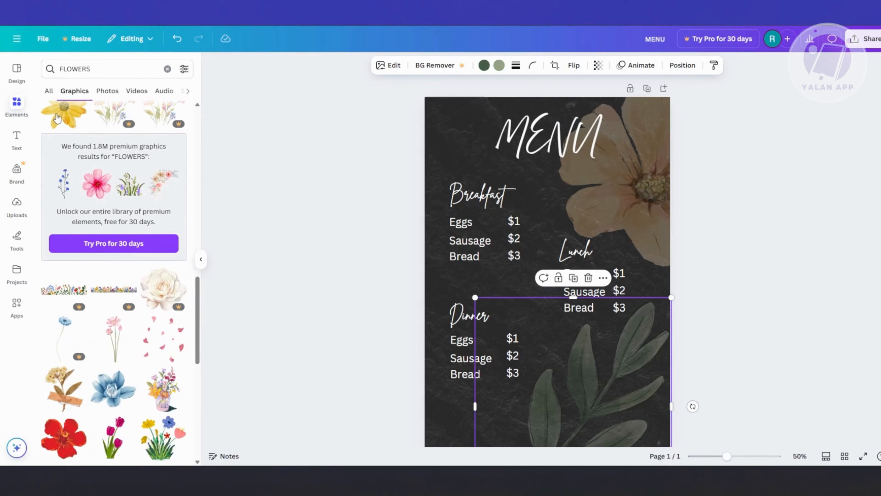
{"action": "left_click_drag", "start_coordinate": [57, 118], "coordinate": [451, 147]}
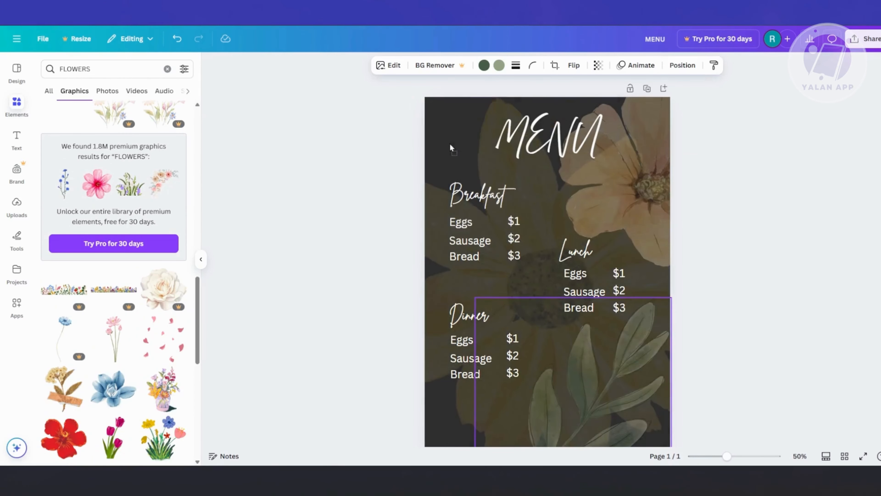
{"action": "left_click_drag", "start_coordinate": [539, 221], "coordinate": [443, 131]}
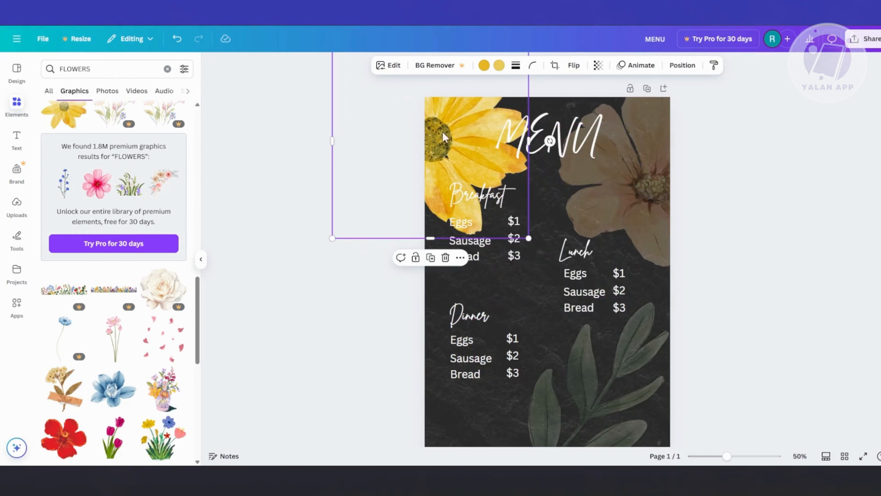
{"action": "left_click", "coordinate": [597, 66]}
{"action": "left_click_drag", "start_coordinate": [623, 104], "coordinate": [565, 104]}
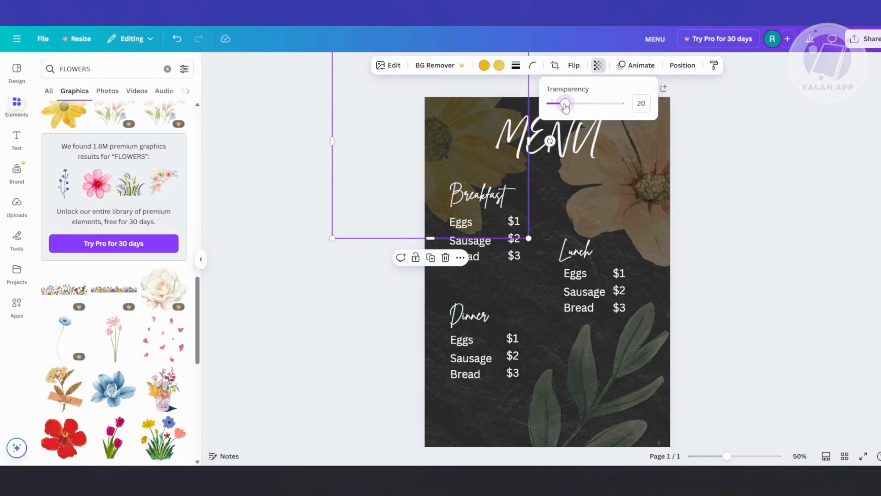
{"action": "left_click", "coordinate": [773, 232]}
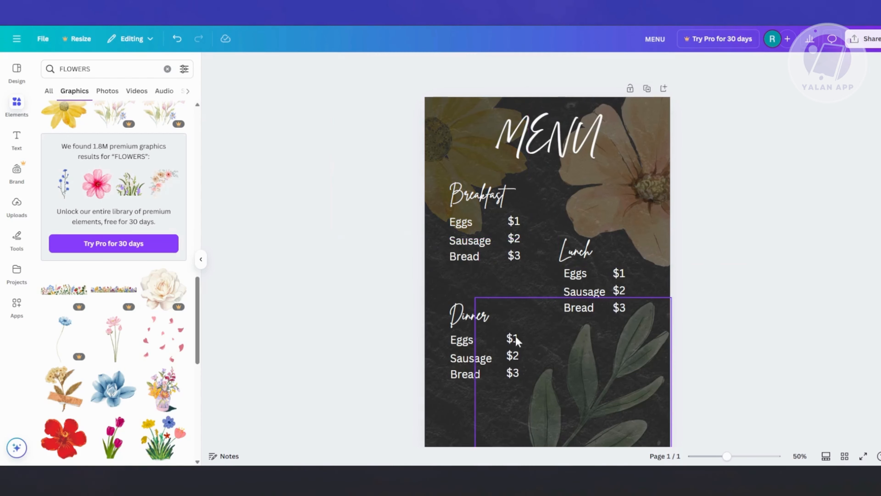